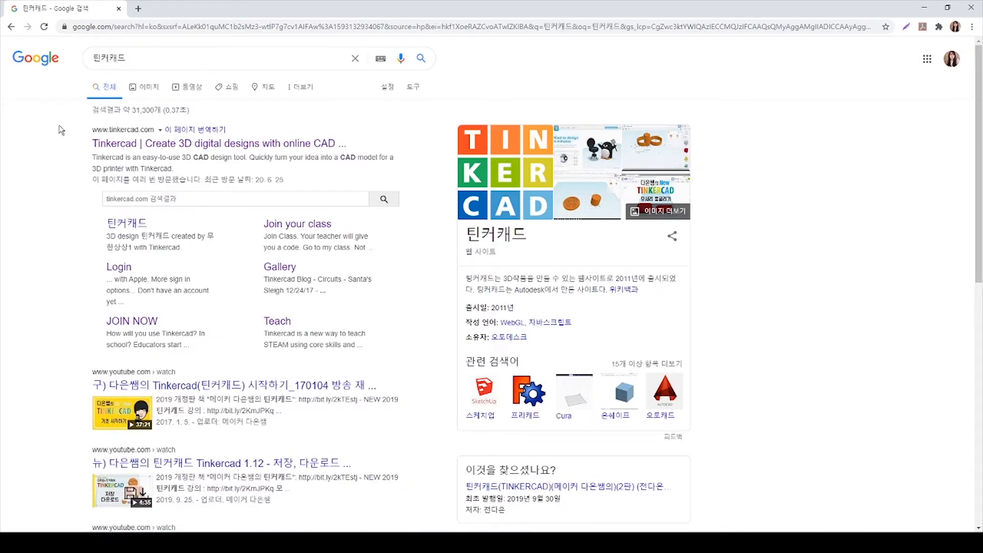
Open the official Tinkercad website from the search results
key(ctrl+2)
mouse_move(72, 120)
ctrl+mouse_down()
mouse_move(262, 177)
mouse_move(413, 183)
ctrl+mouse_up()
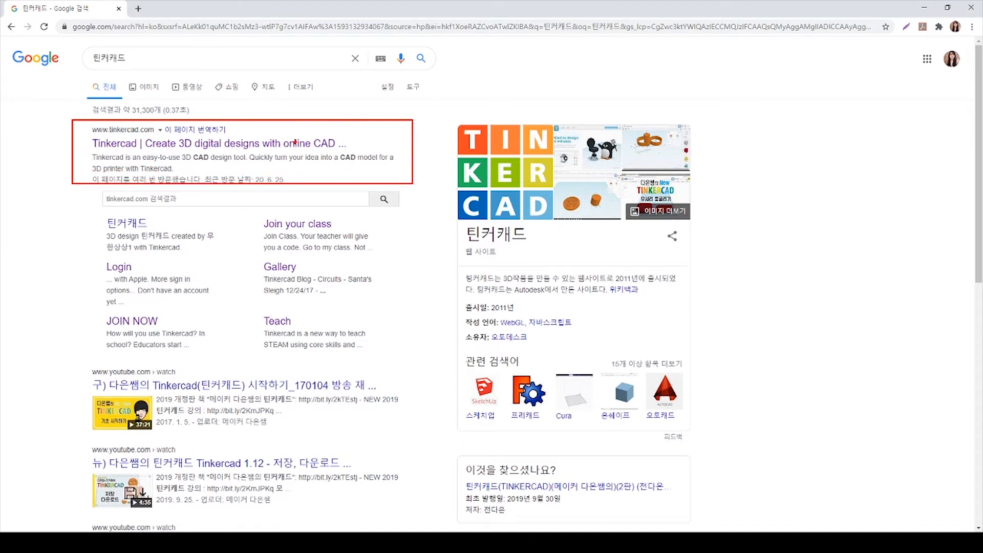
key(Escape)
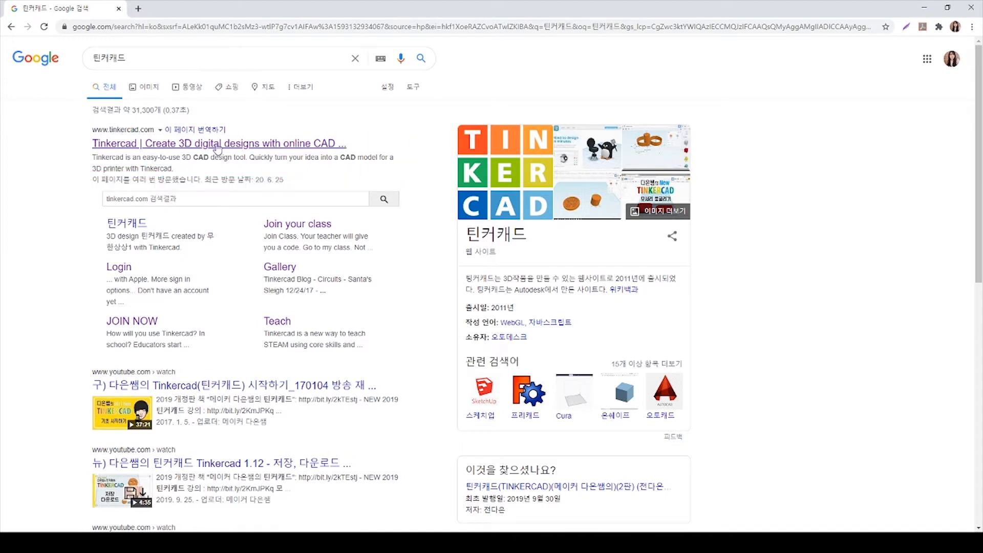
click(216, 146)
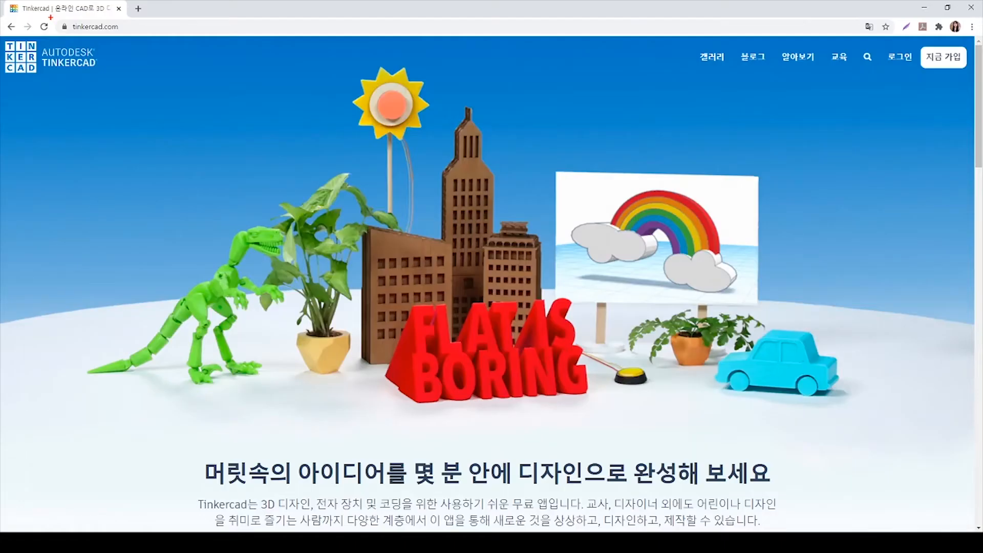
Go to the login page, reveal the additional sign-in options, and choose to join a class as a student
drag(50, 17, 127, 34)
click(895, 65)
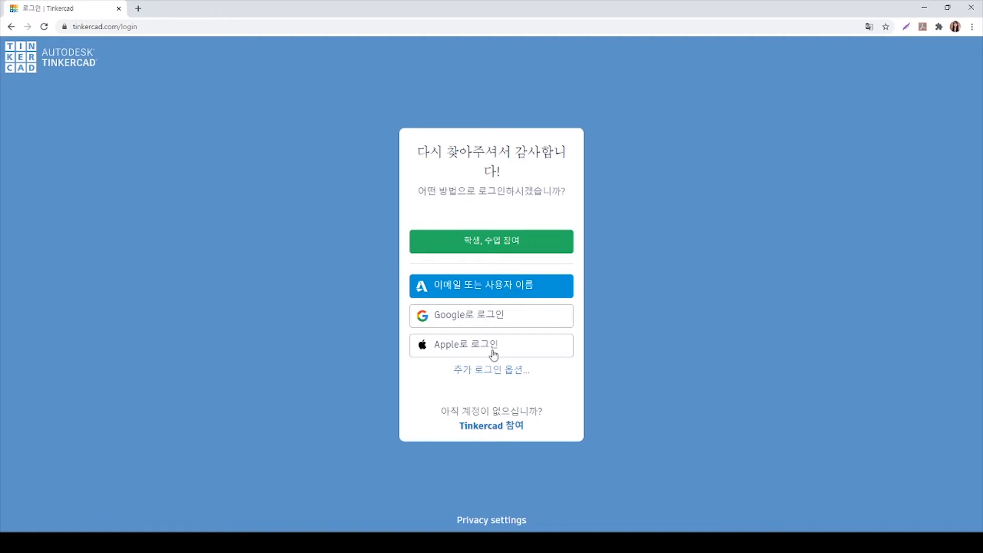
click(493, 370)
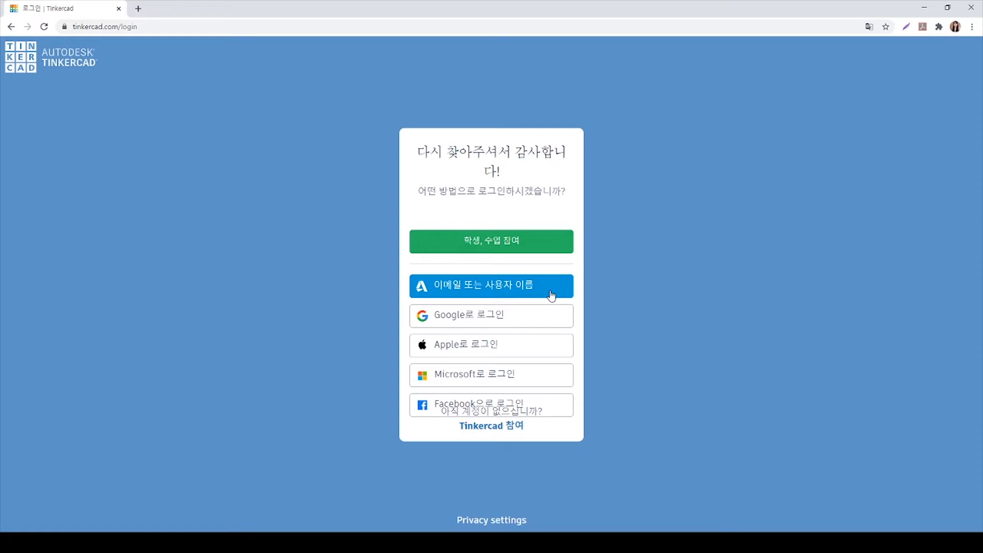
click(472, 251)
click(478, 238)
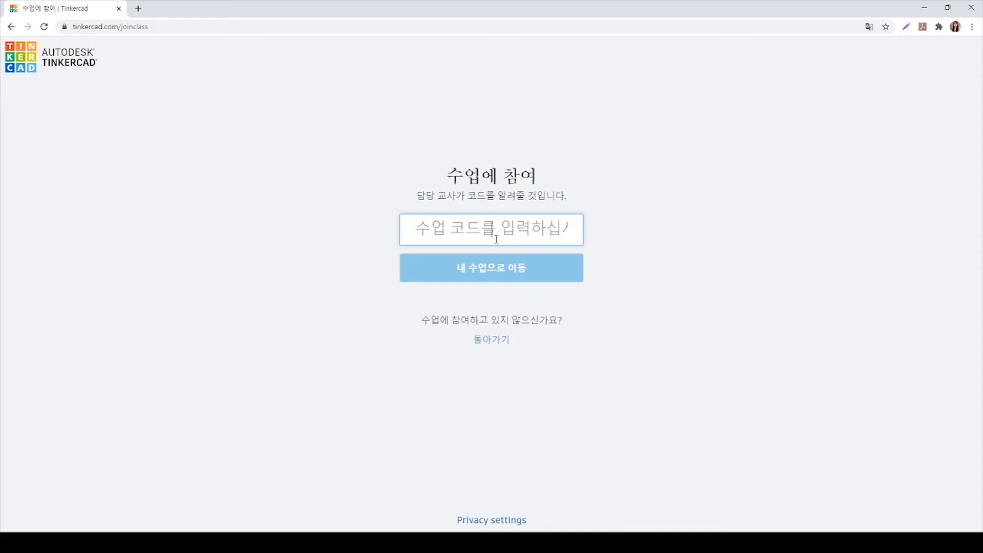
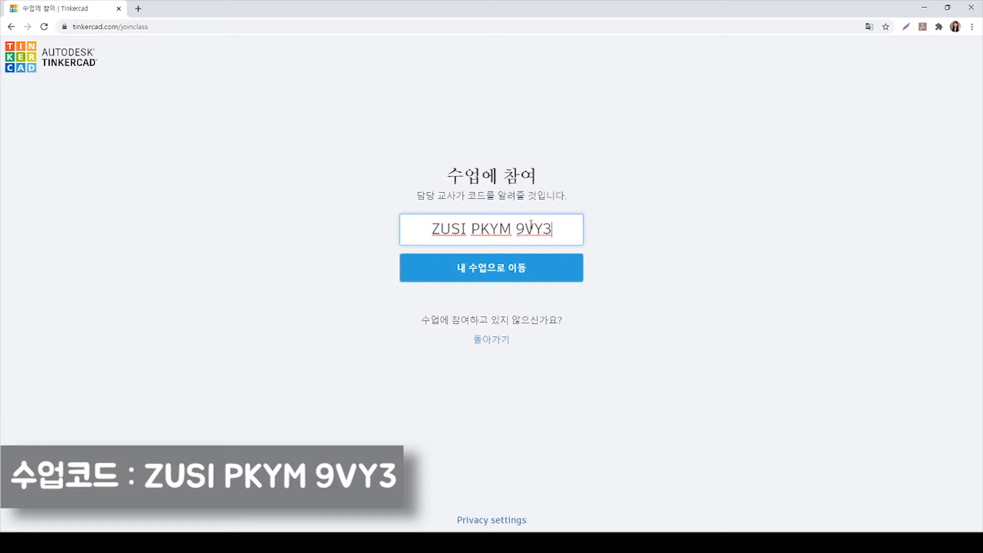
Enter the class code provided by the teacher and proceed to the class
click(489, 280)
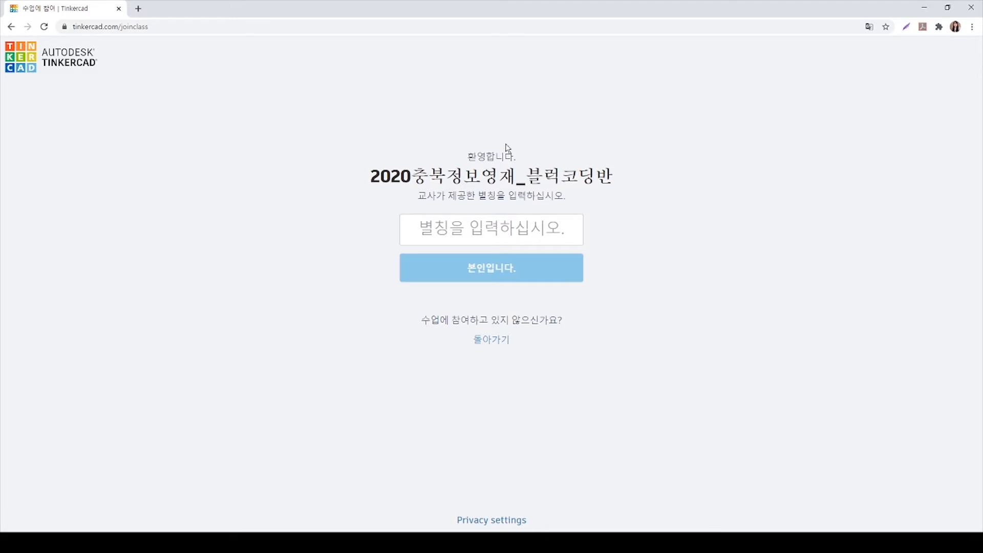
Enter the student's assigned nickname and confirm the identity to sign in to the class
click(463, 228)
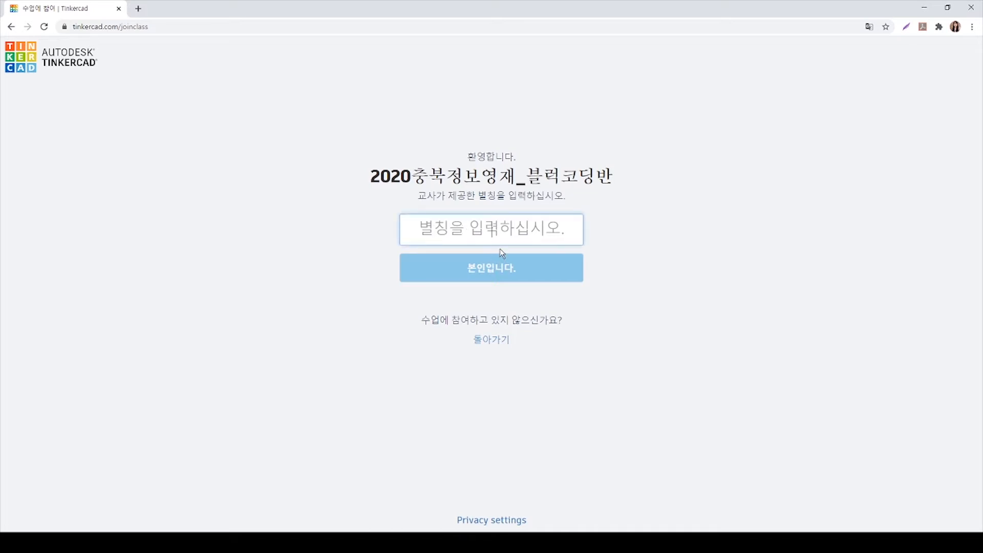
text(rla)
key(BackSpace)
key(BackSpace)
key(BackSpace)
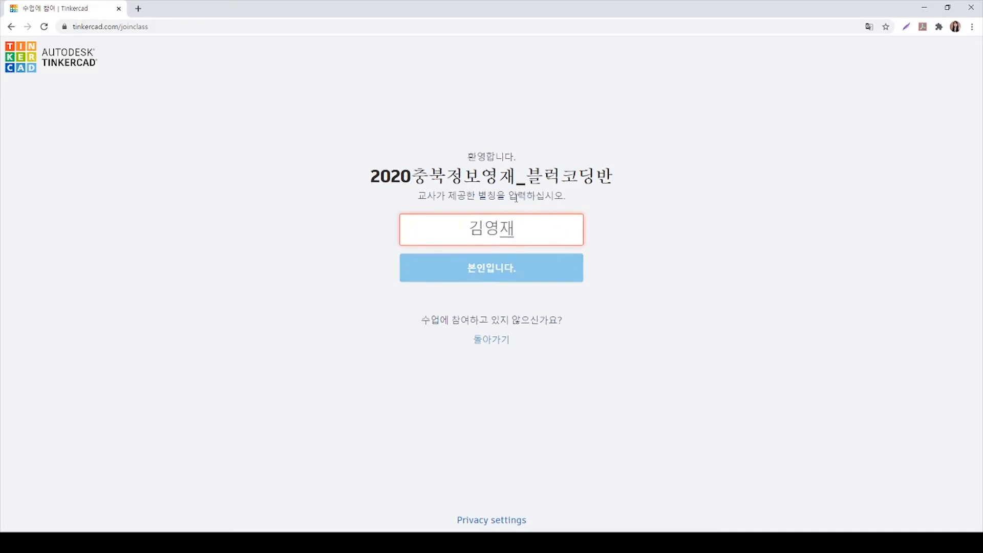
click(493, 268)
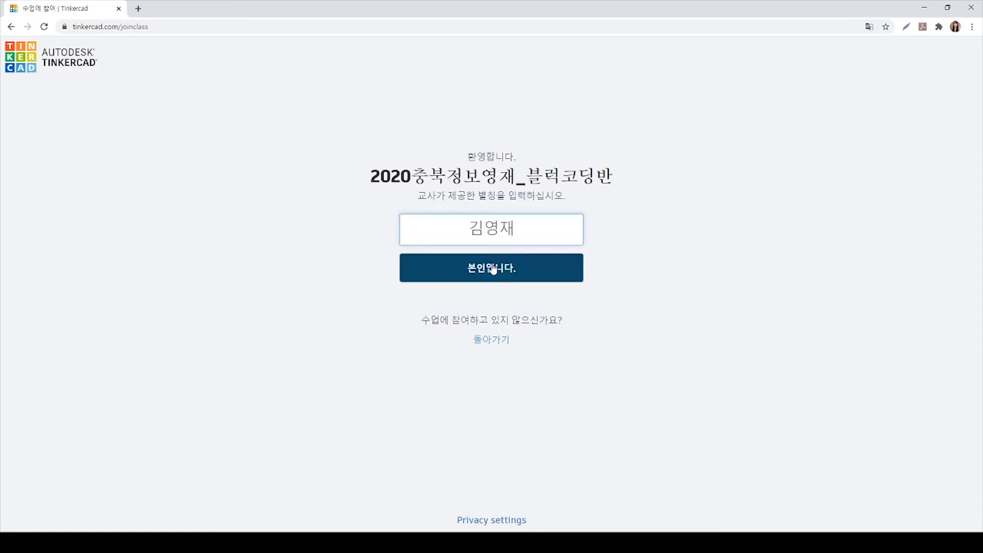
click(493, 268)
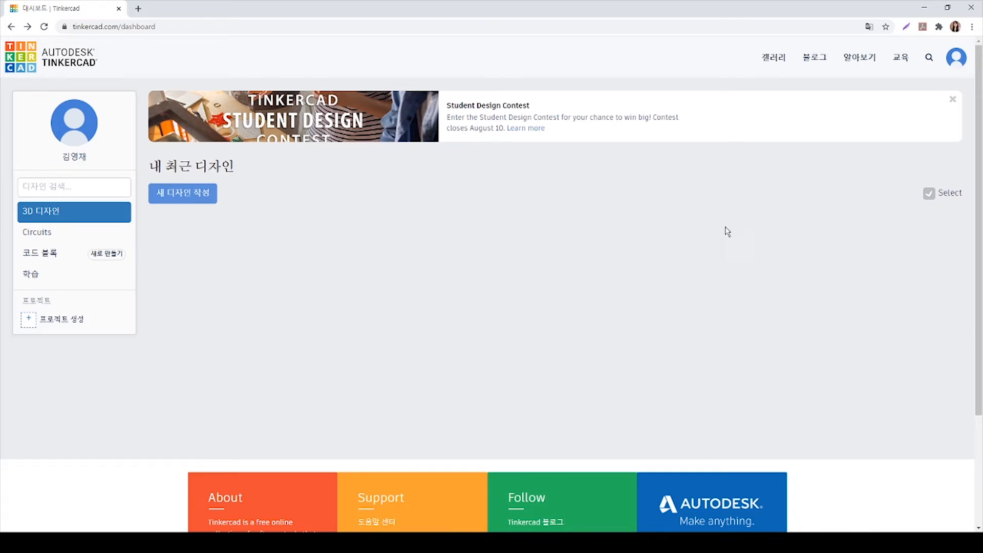
Open the design gallery, browse the shared projects, and load additional designs
click(777, 64)
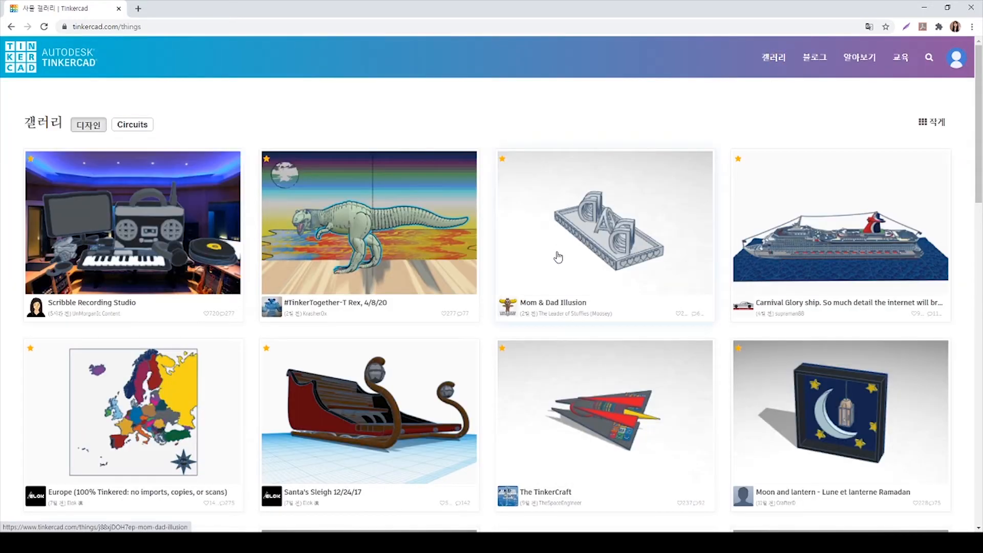
scroll(557, 263, down, 6)
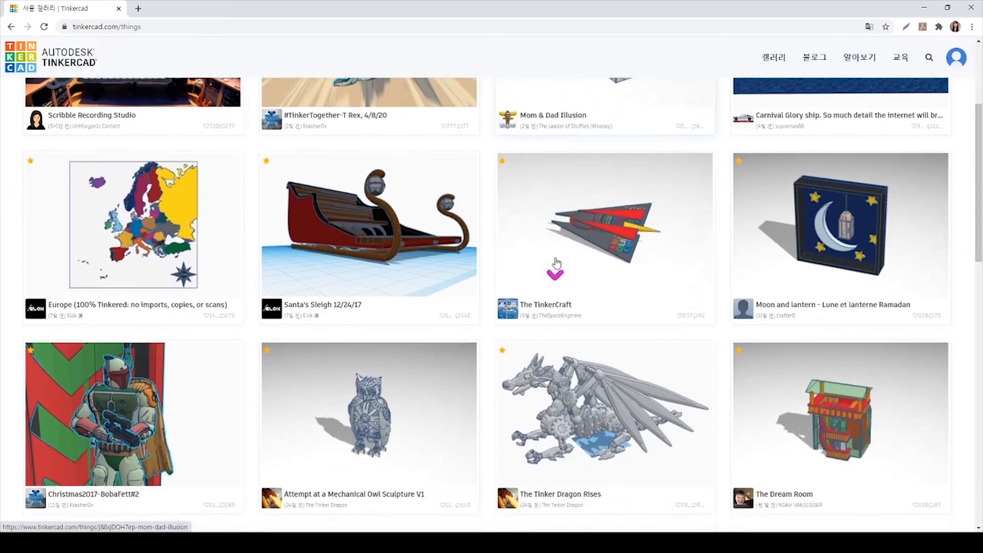
scroll(543, 265, down, 10)
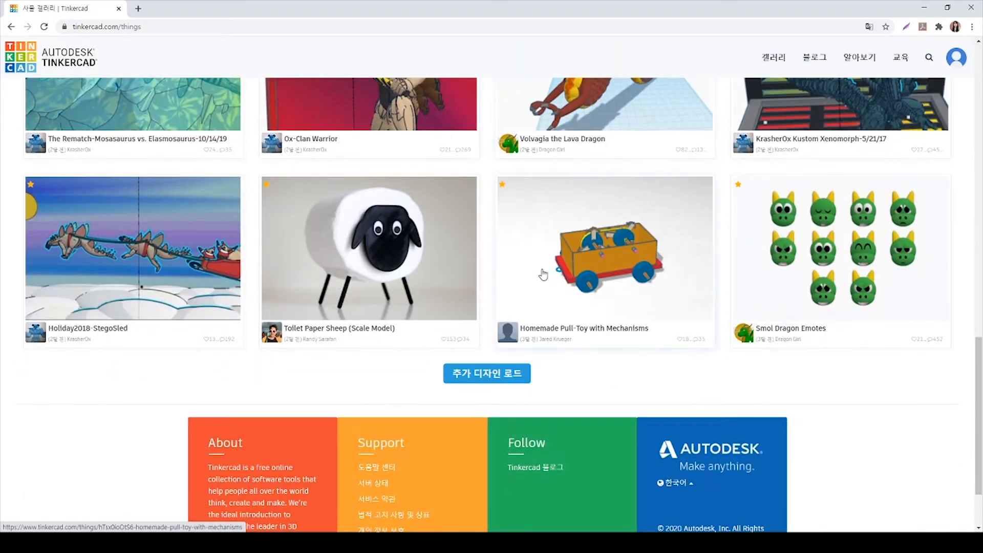
scroll(543, 275, down, 2)
click(493, 293)
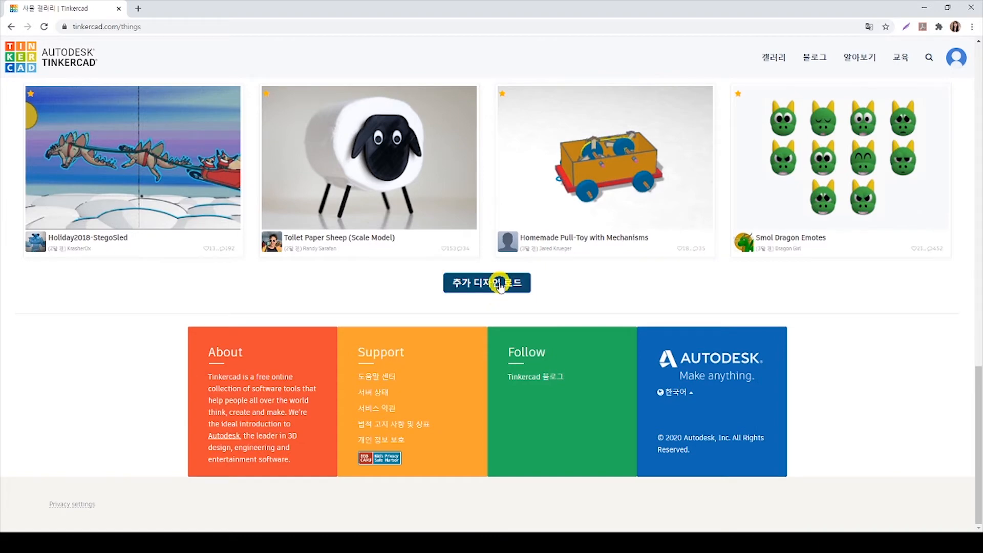
click(498, 283)
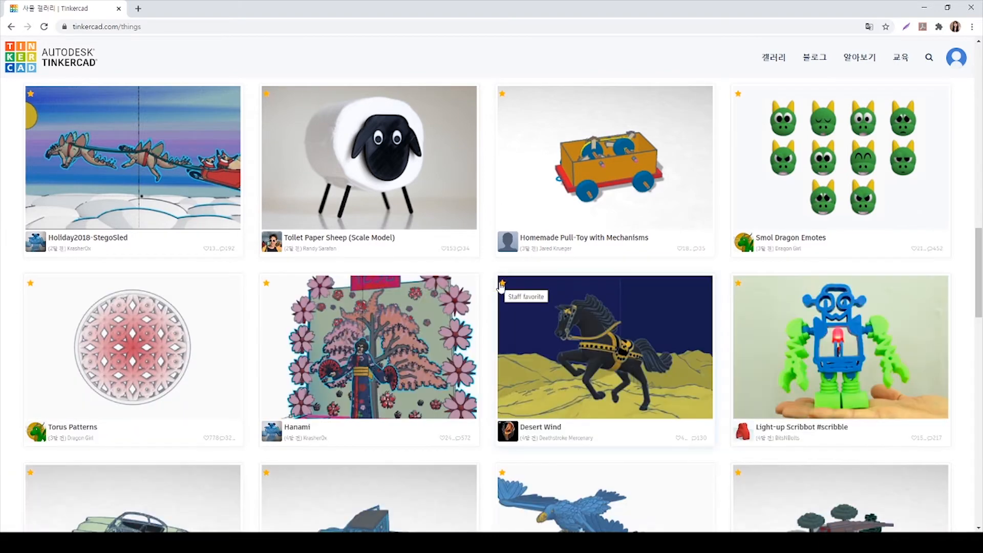
scroll(501, 285, down, 2)
scroll(501, 284, down, 4)
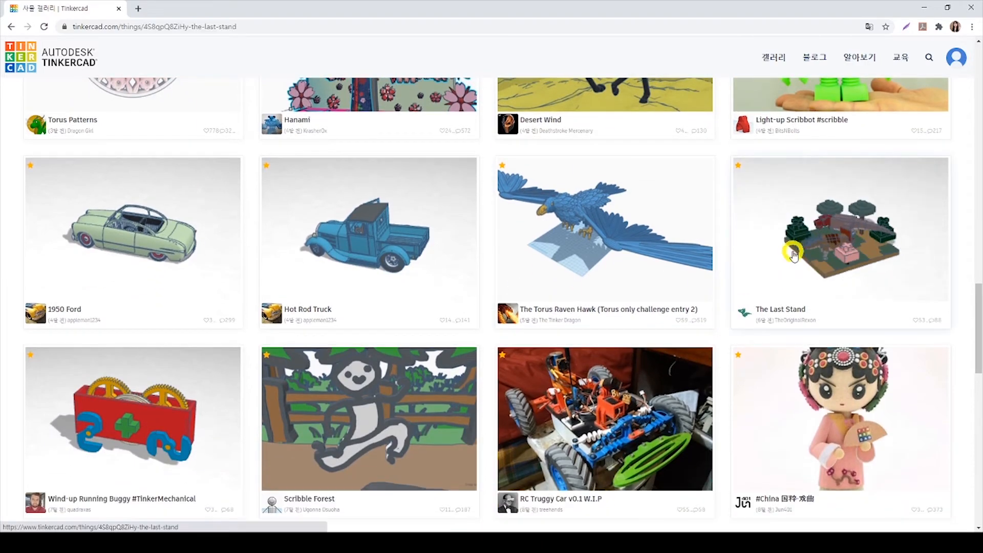
Open the gallery design "The Last Stand" and copy it into the editor
click(790, 246)
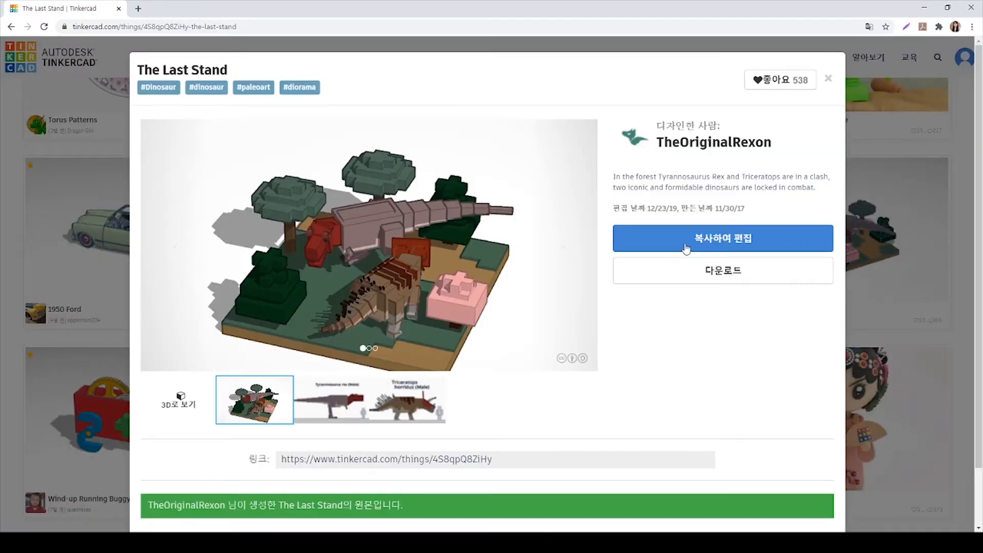
click(686, 248)
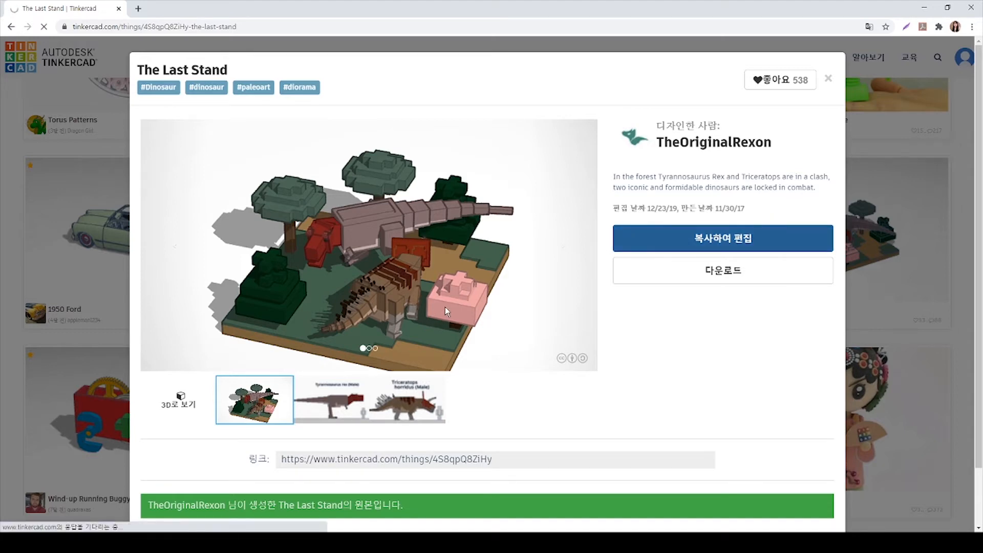
click(782, 240)
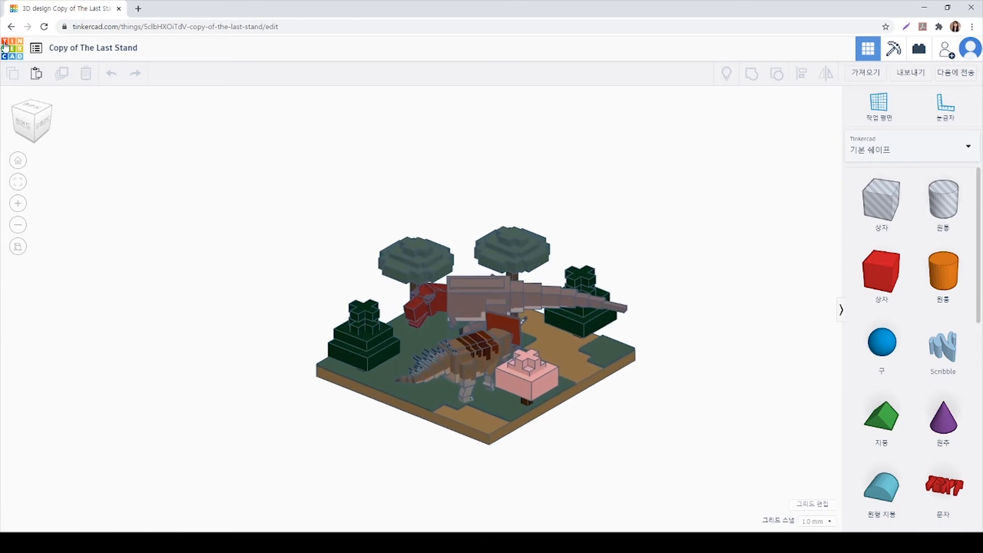
Leave the copied design's editor and return to the personal dashboard
click(9, 26)
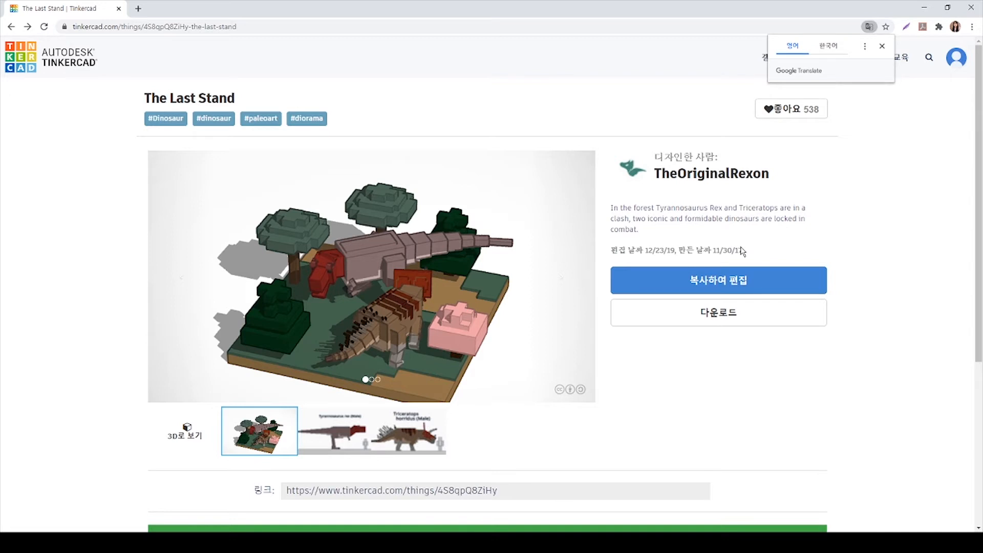
click(767, 109)
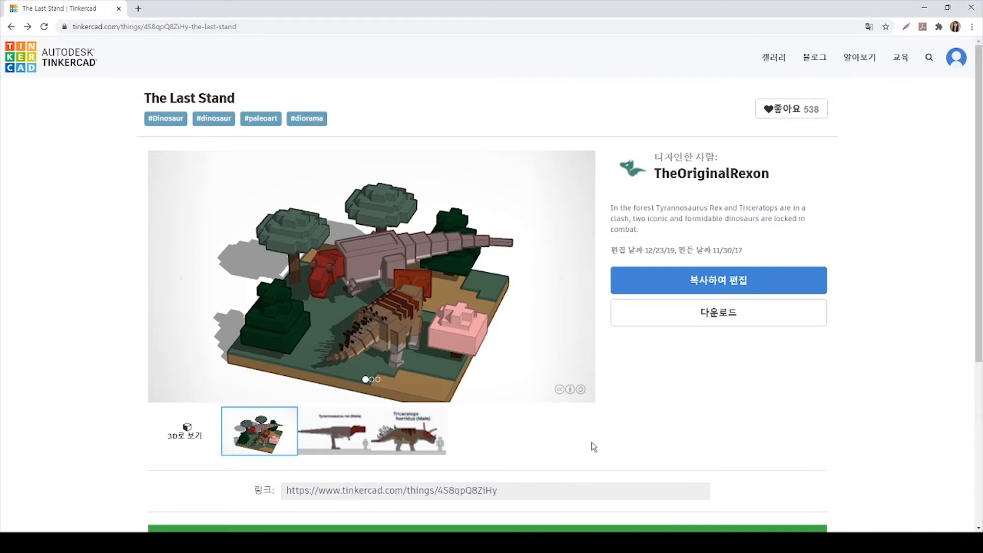
click(20, 75)
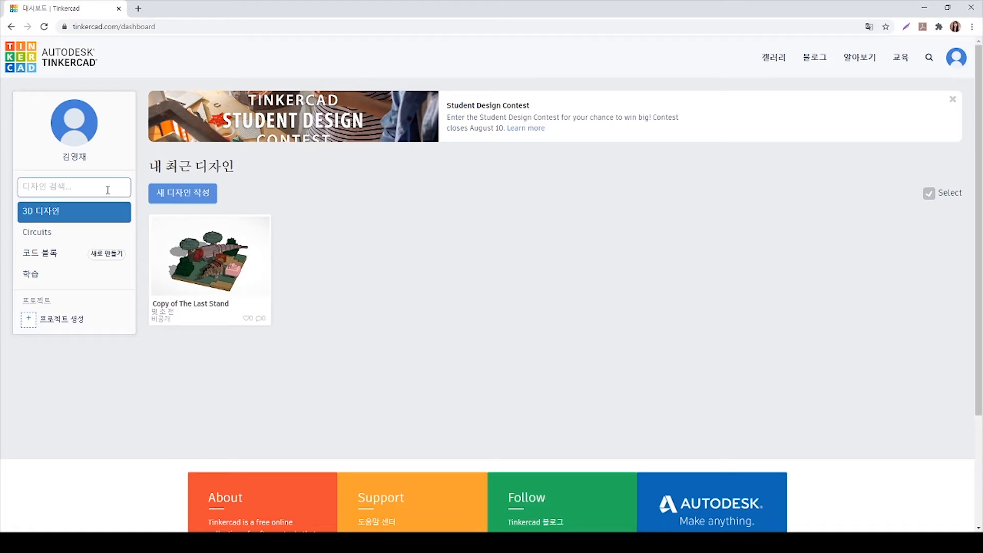
Permanently delete the design "Copy of The Last Stand" from the dashboard
mouse_move(156, 313)
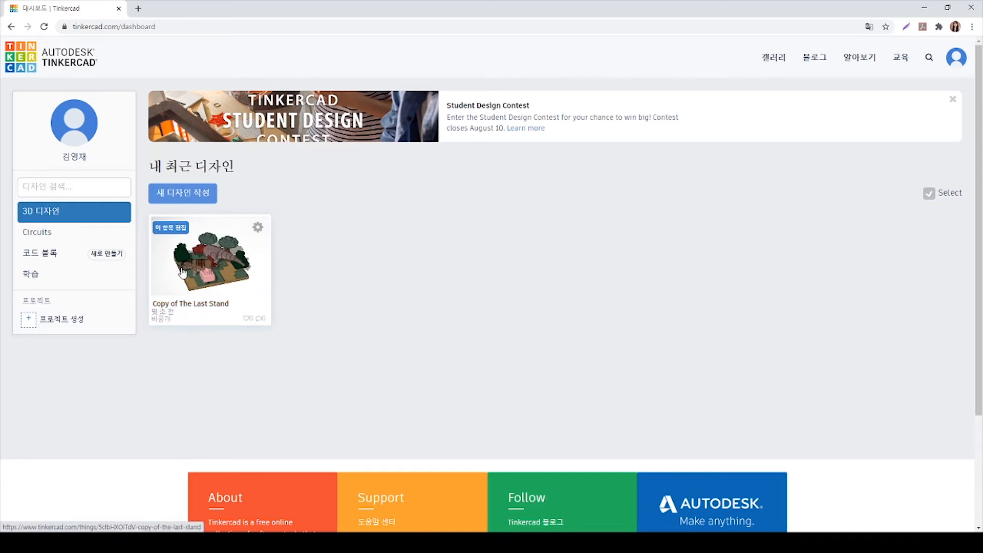
click(257, 229)
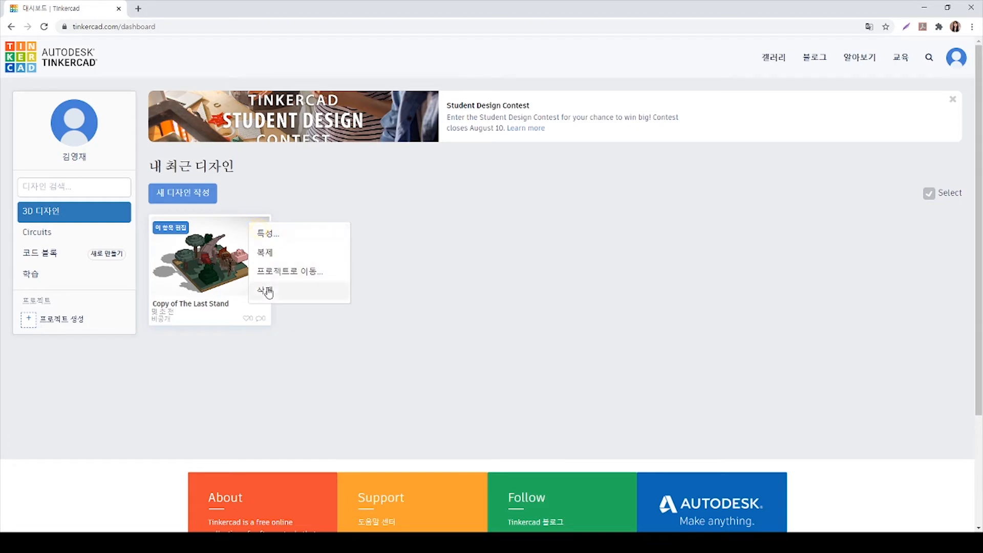
click(265, 290)
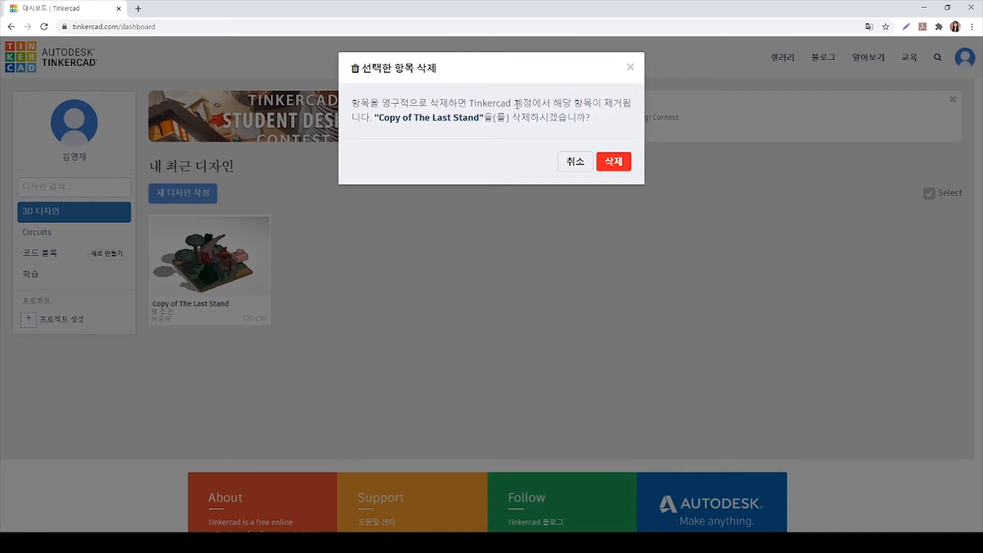
click(605, 163)
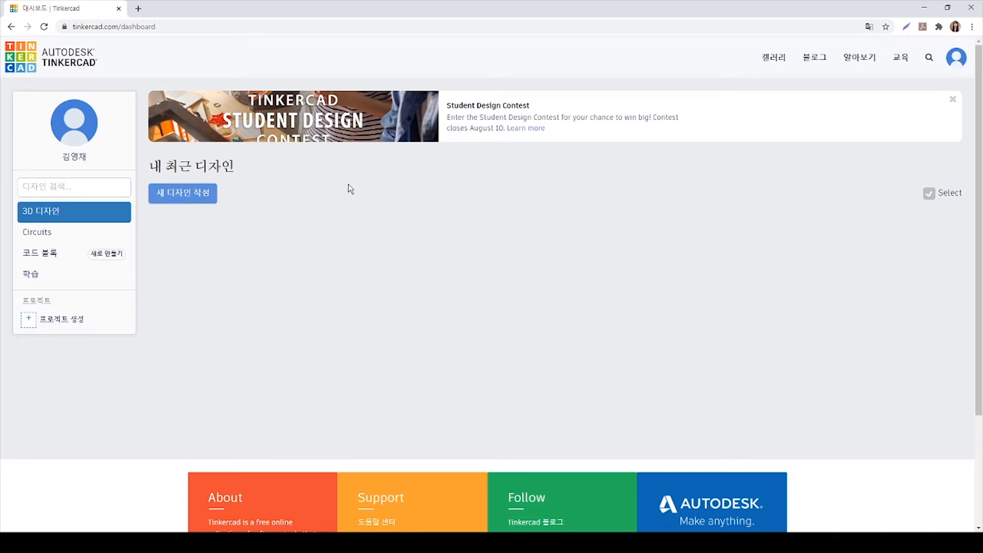
Create a new 3D design and look through the basic shapes library
click(213, 200)
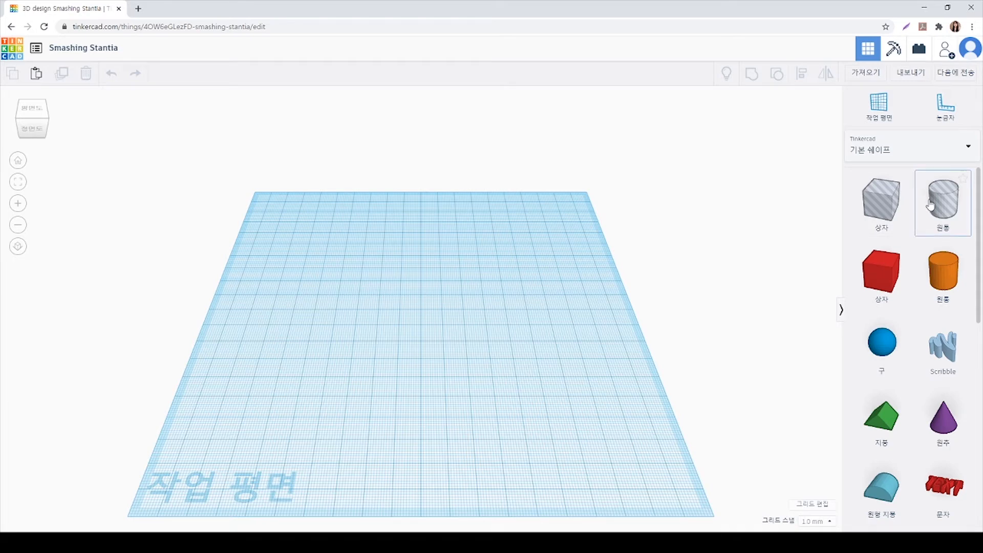
scroll(908, 256, down, 3)
scroll(912, 256, down, 4)
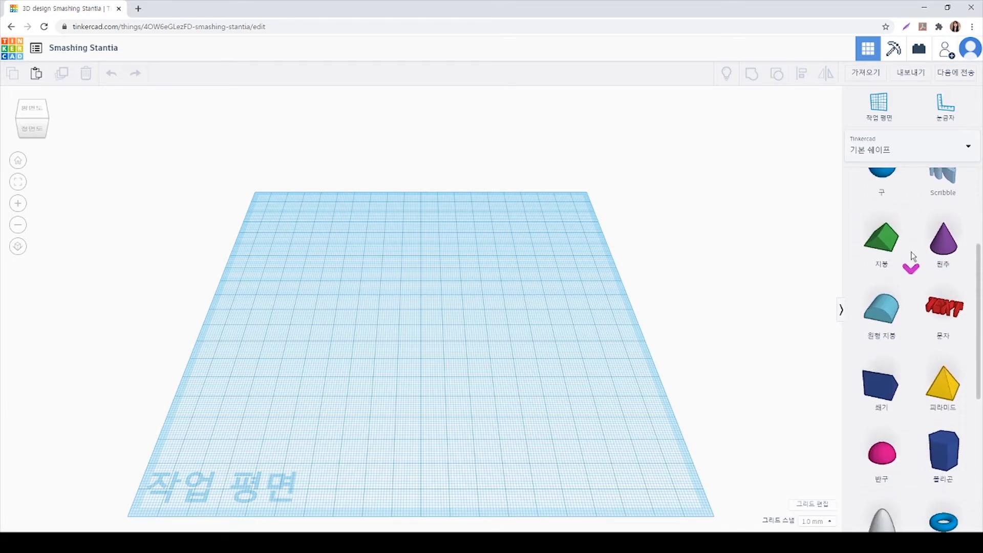
scroll(913, 255, up, 7)
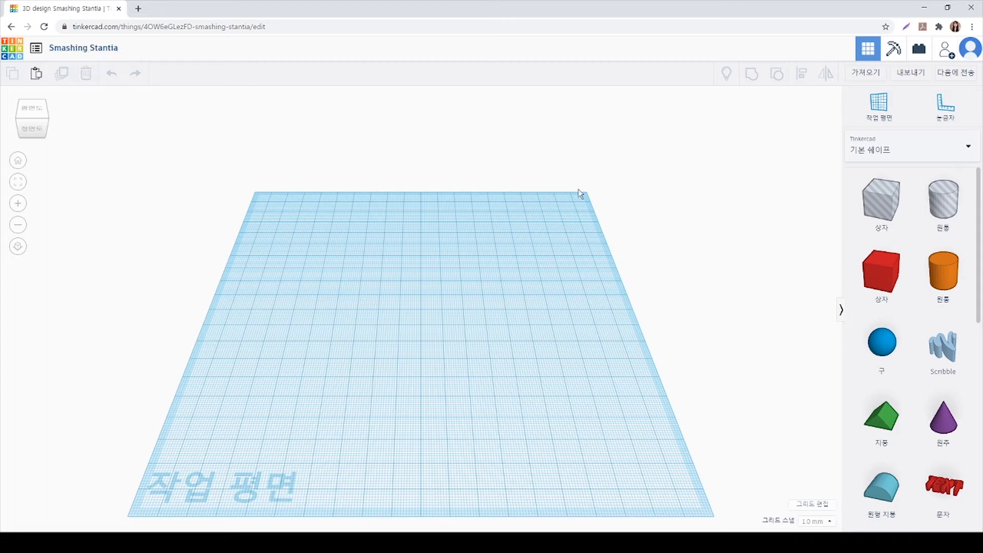
Rename the design as 연습
click(71, 48)
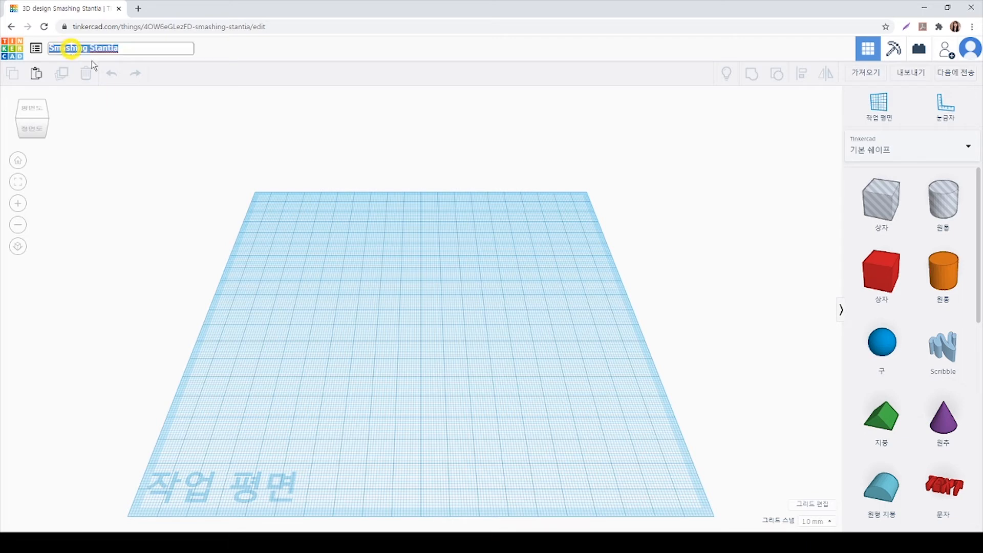
click(187, 128)
click(104, 50)
key(BackSpace)
text(연습)
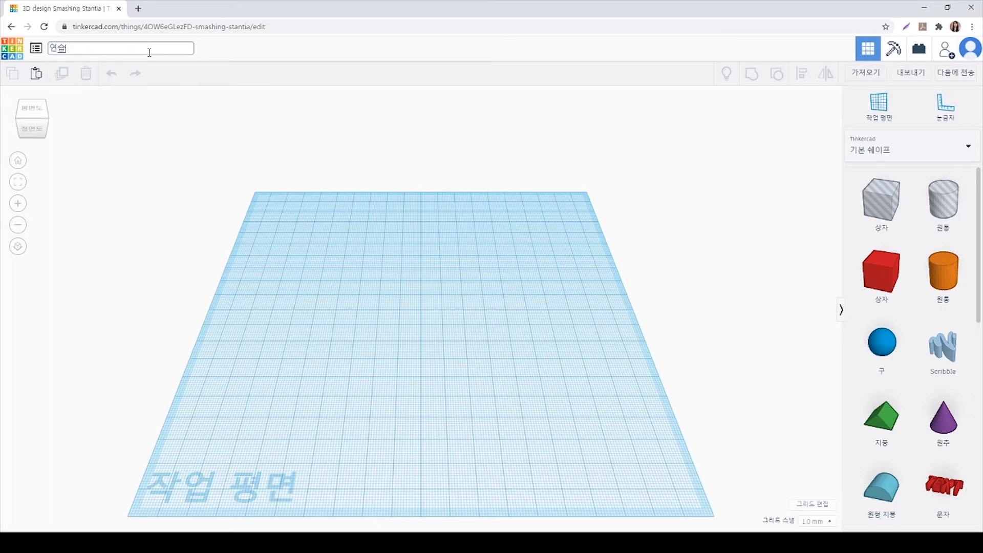
click(191, 140)
Place a solid red box on the workplane, undo that placement, and place the box again at the workplane's centre
drag(880, 270, 397, 312)
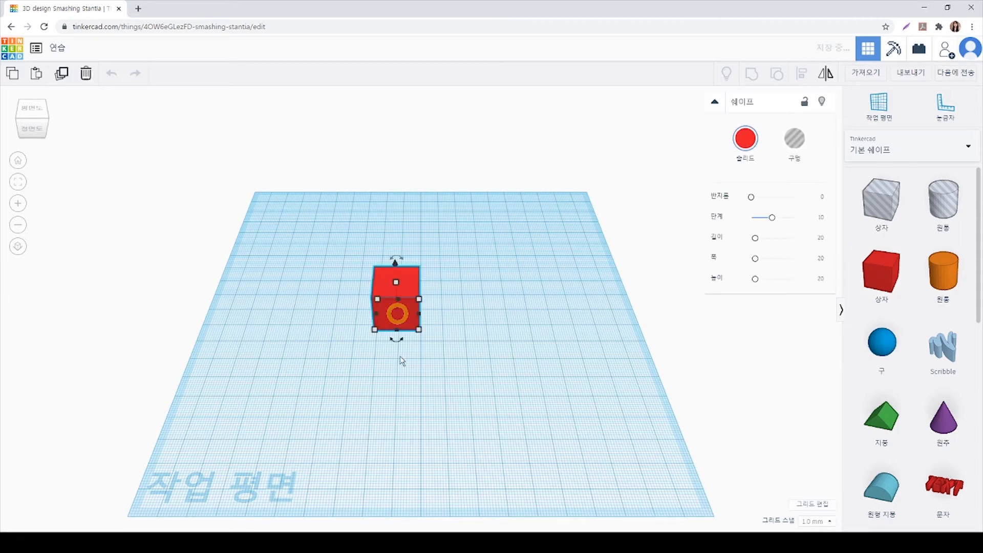
key(ctrl+z)
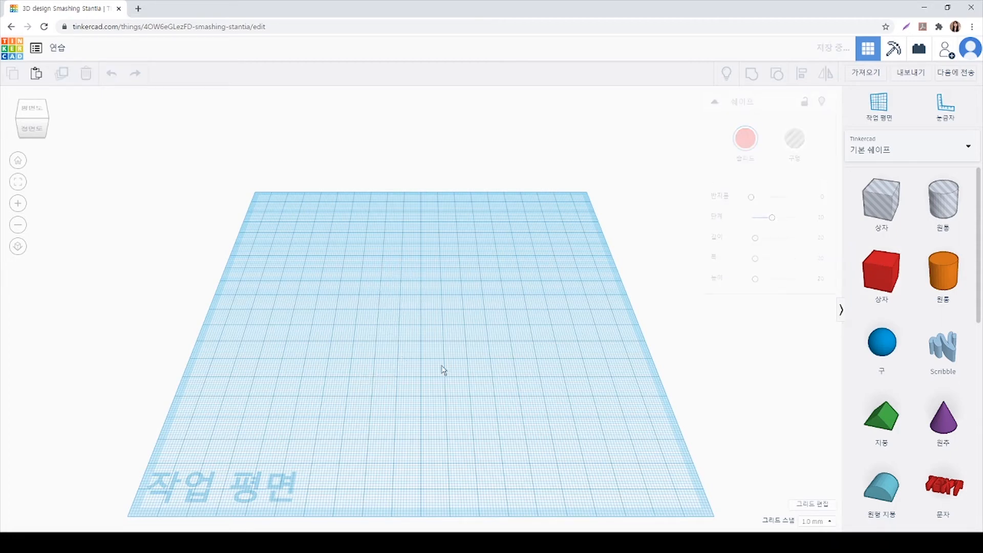
drag(880, 271, 420, 321)
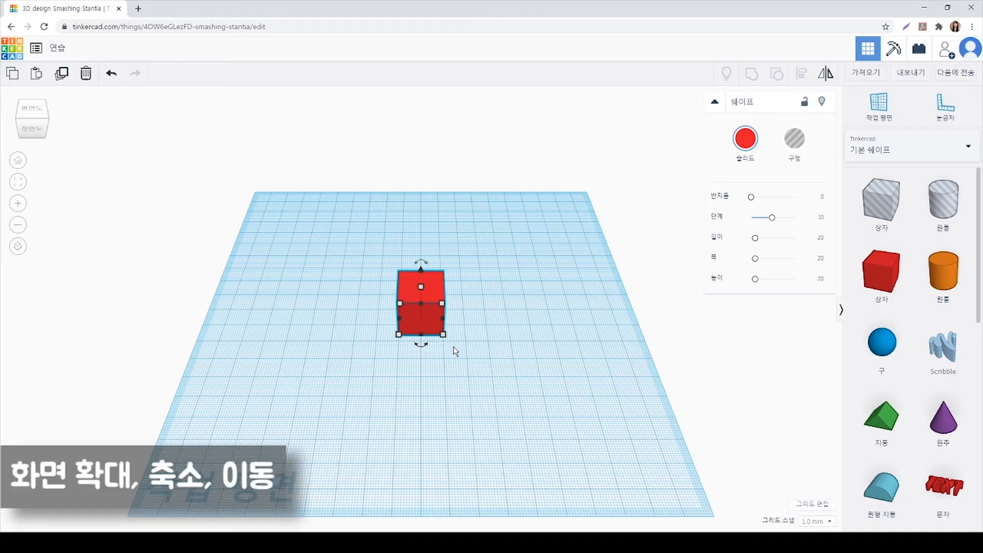
Zoom in and out on the red box to examine it close up and against the whole workplane
scroll(454, 351, up, 5)
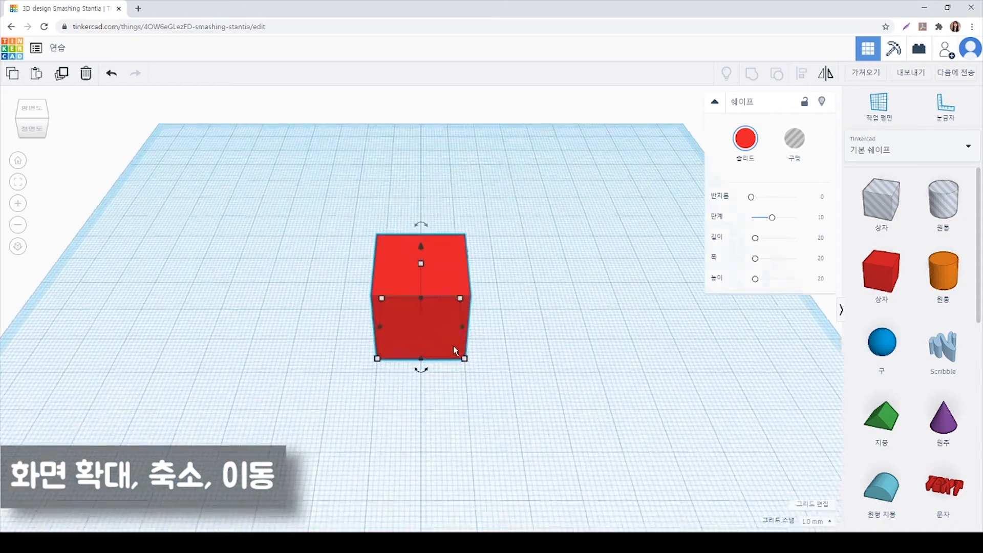
scroll(450, 342, up, 8)
scroll(449, 342, up, 8)
scroll(448, 338, up, 1)
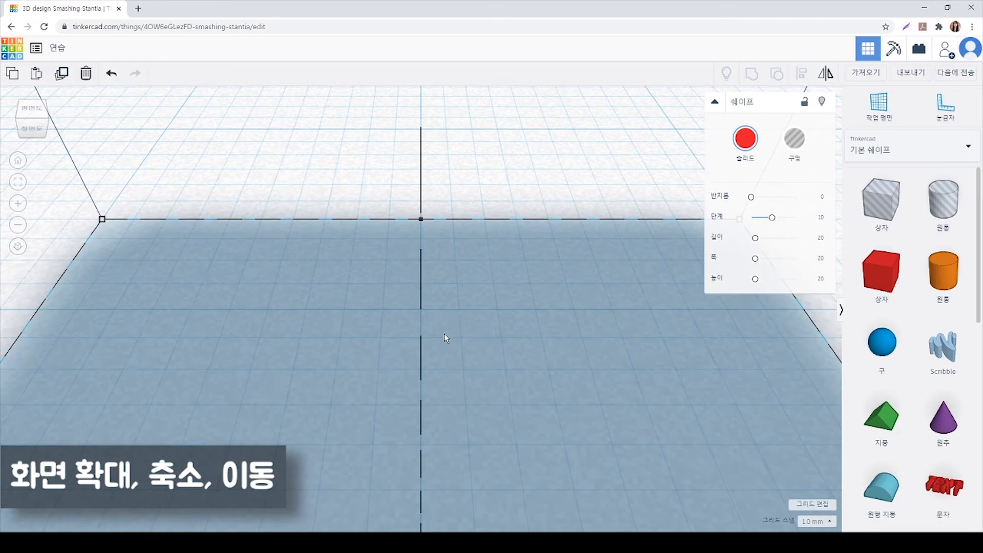
scroll(444, 333, down, 4)
scroll(444, 332, up, 1)
scroll(444, 333, down, 10)
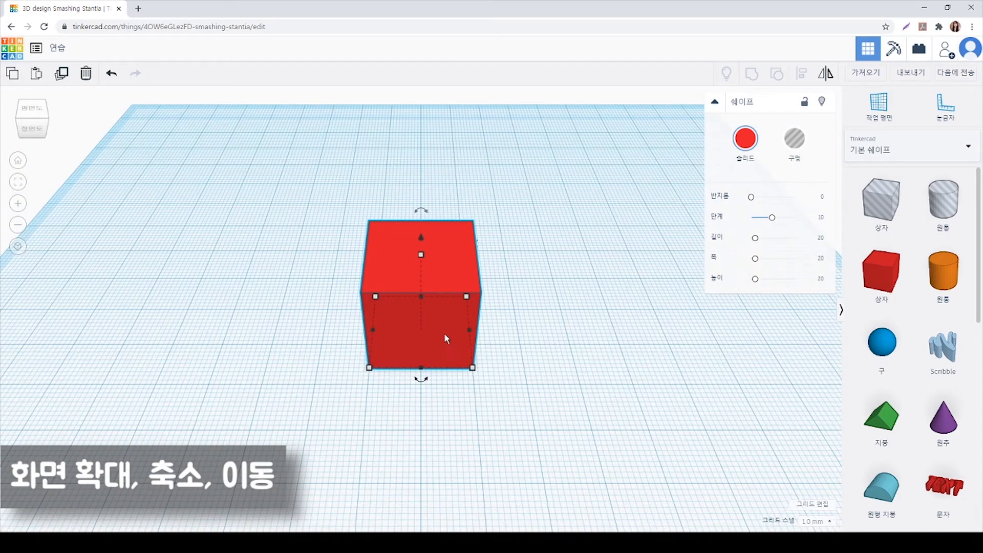
scroll(445, 336, up, 3)
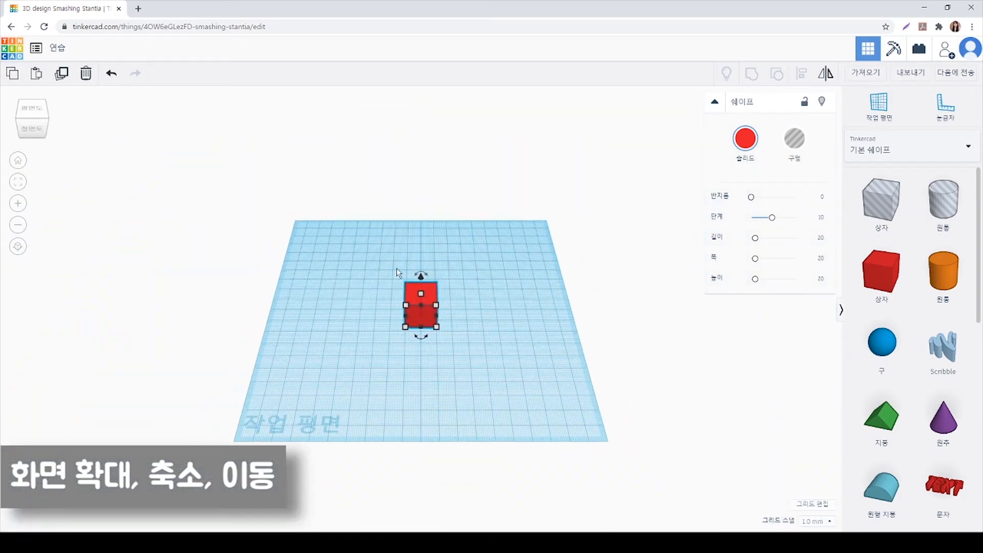
scroll(442, 326, up, 5)
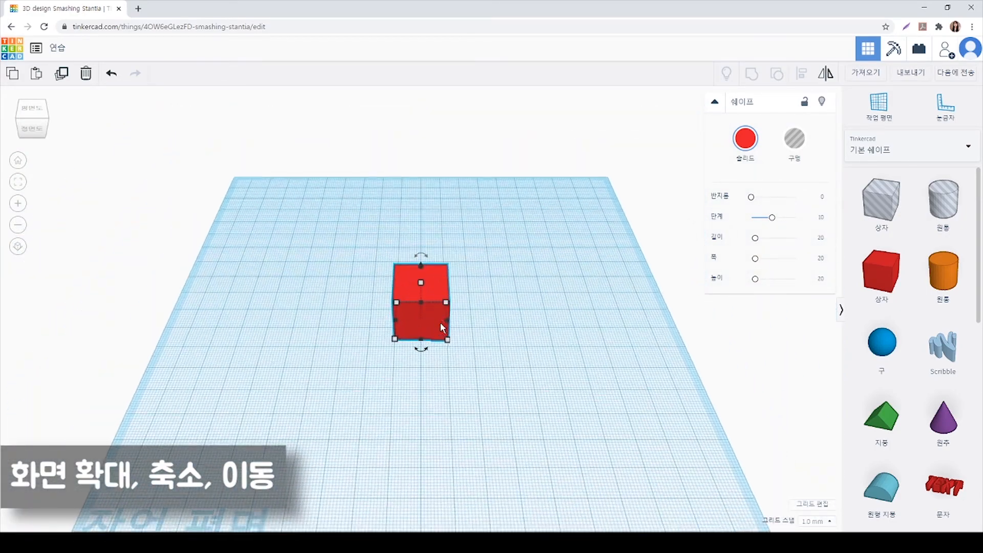
scroll(434, 325, up, 4)
scroll(430, 325, down, 4)
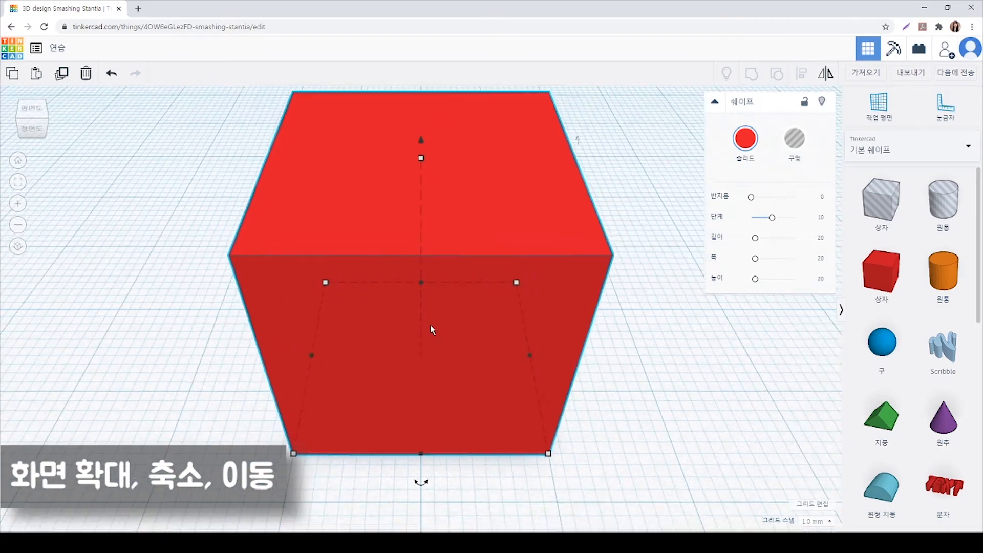
scroll(428, 324, down, 3)
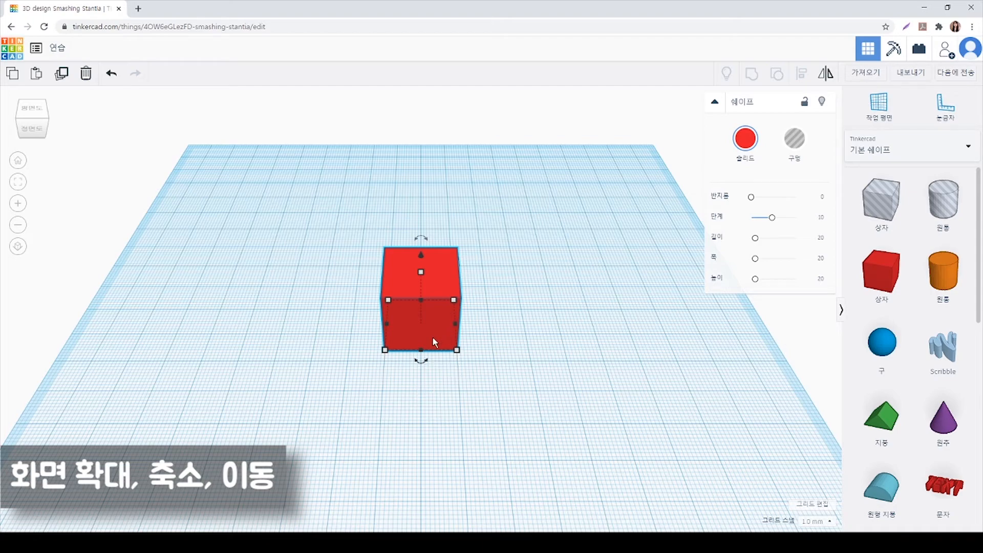
scroll(432, 338, down, 2)
Pan the view to shift the workplane and the red box around the canvas
click(433, 341)
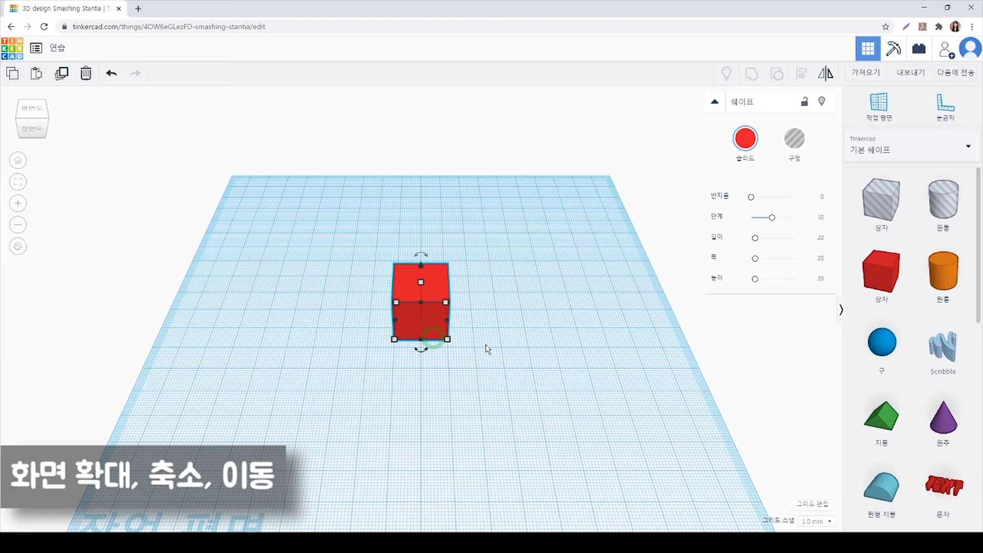
middle_drag(441, 369, 414, 337)
scroll(420, 338, up, 5)
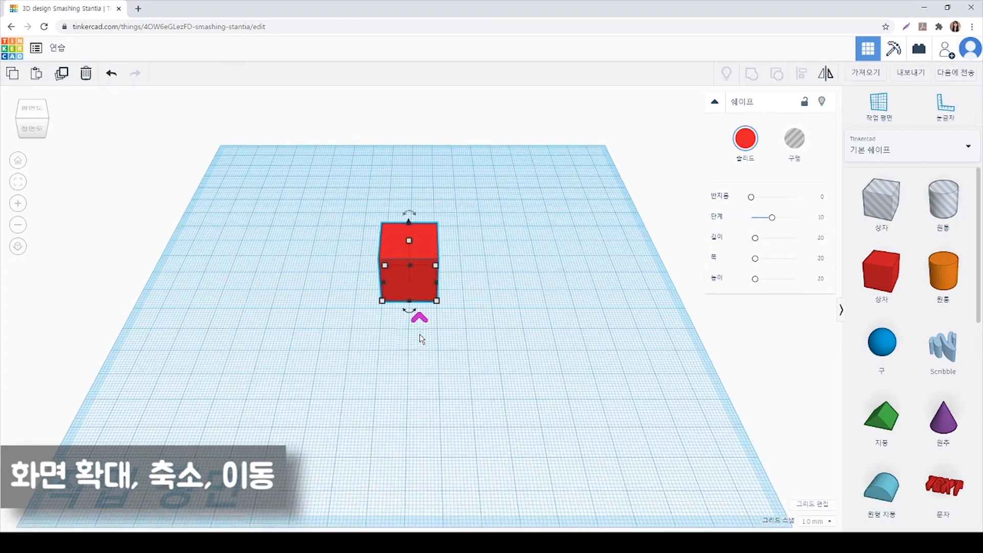
scroll(420, 338, down, 5)
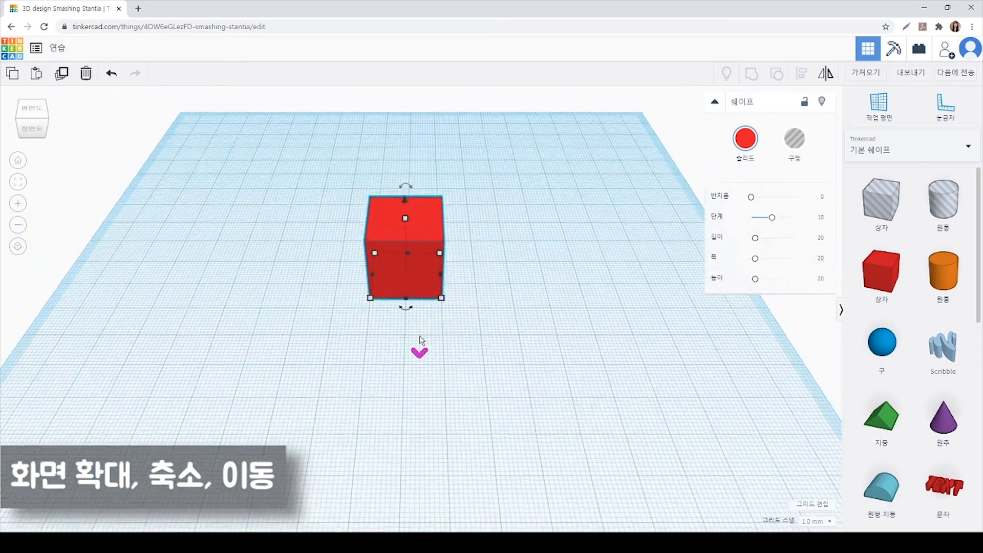
middle_drag(419, 337, 535, 327)
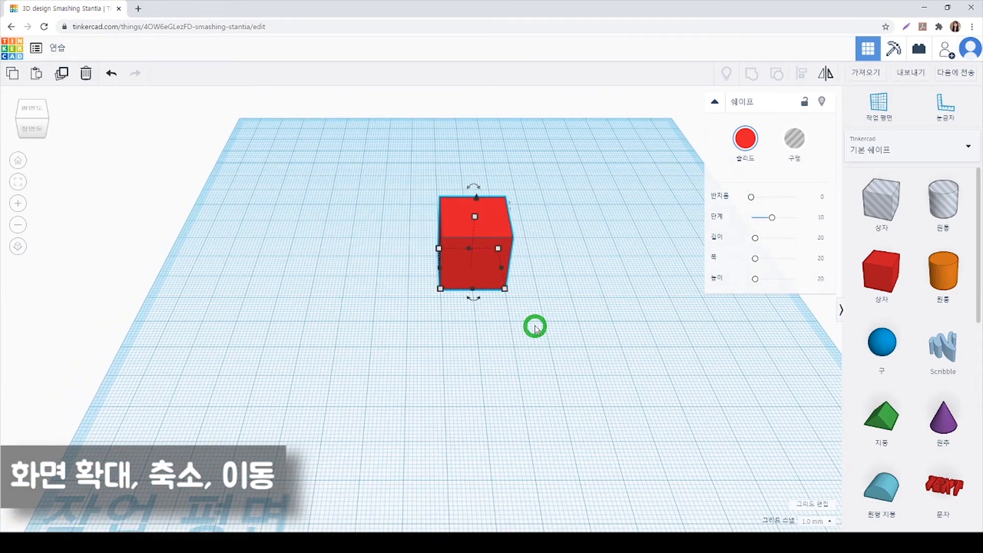
Magnify and reduce the view of the red box in fixed increments using the Zoom in and Zoom out commands
click(19, 210)
click(19, 210)
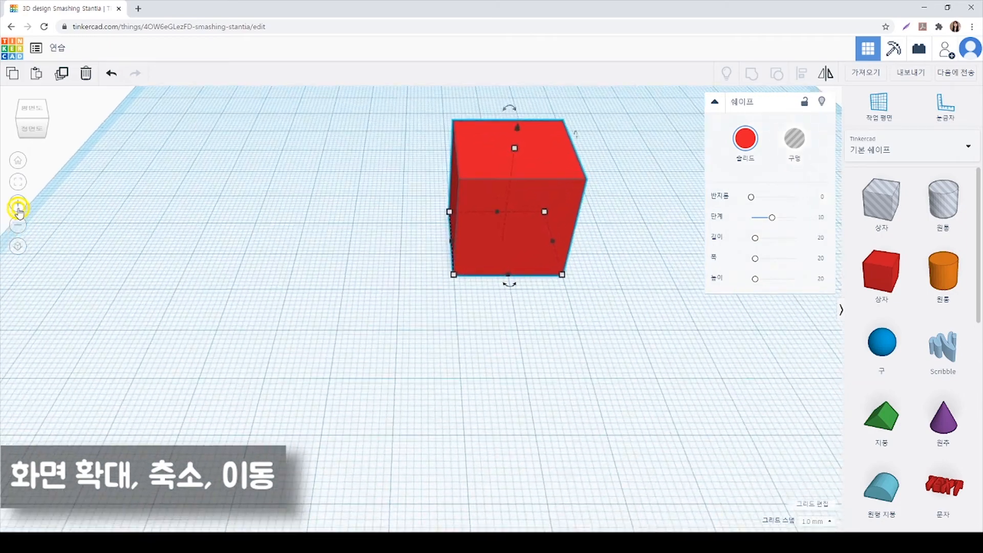
click(19, 210)
click(19, 210)
click(19, 209)
click(19, 227)
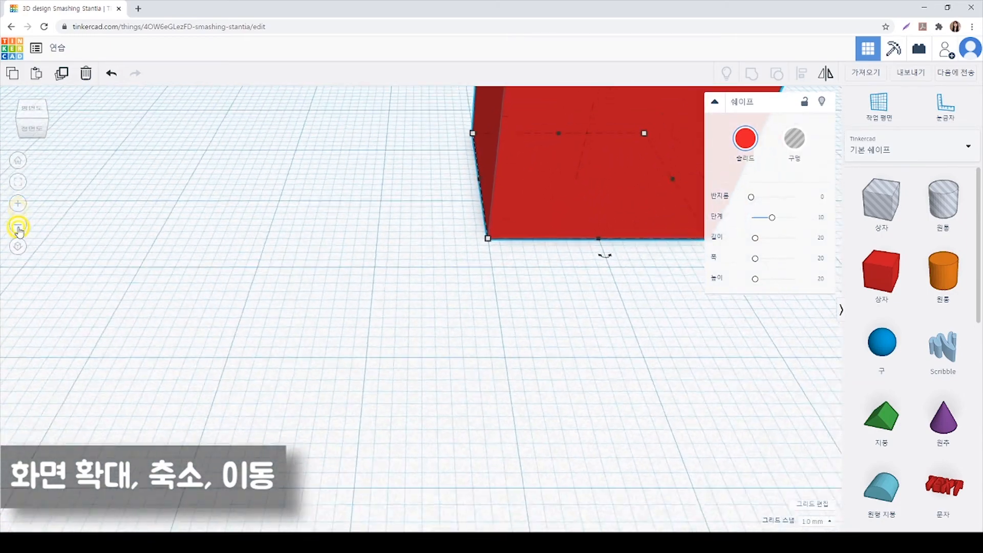
click(19, 227)
click(18, 227)
click(18, 227)
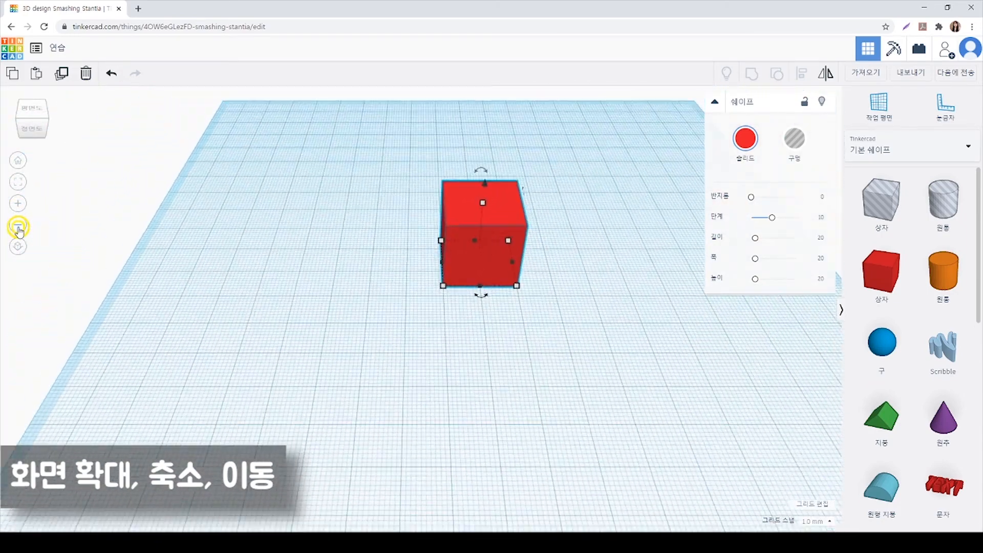
click(19, 227)
click(19, 210)
click(19, 210)
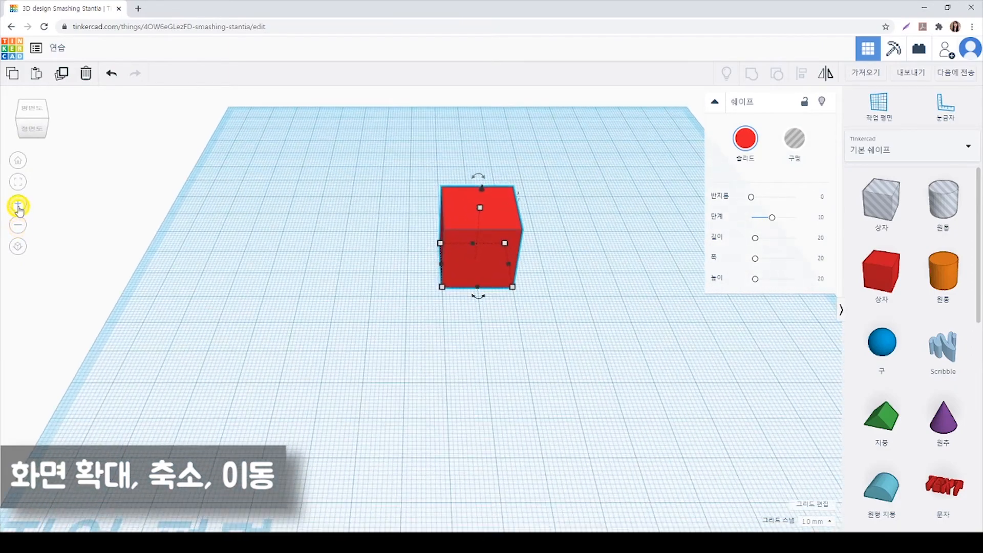
click(19, 210)
click(19, 210)
click(19, 210)
click(19, 227)
click(17, 225)
click(18, 226)
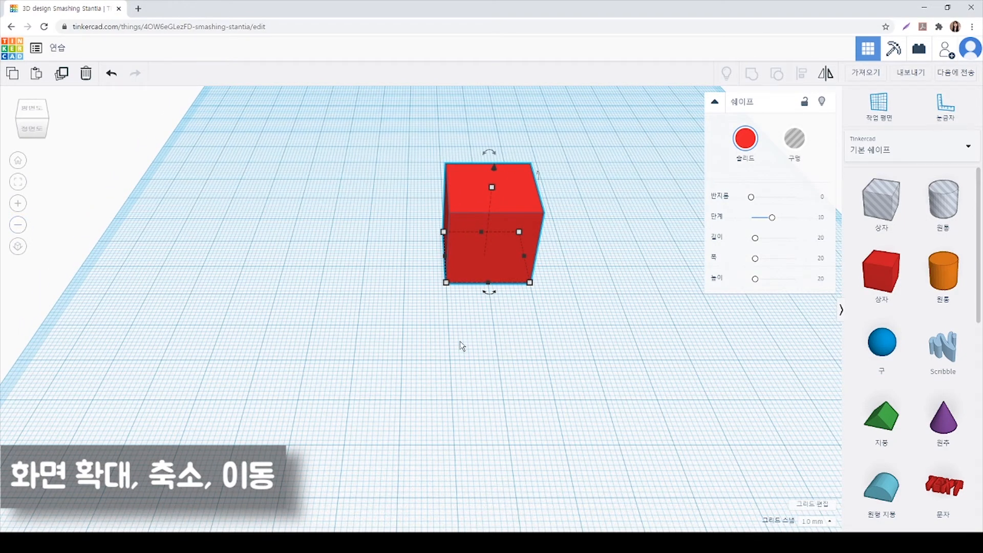
Orbit the view around the red box to see its top and side faces from different angles
click(459, 328)
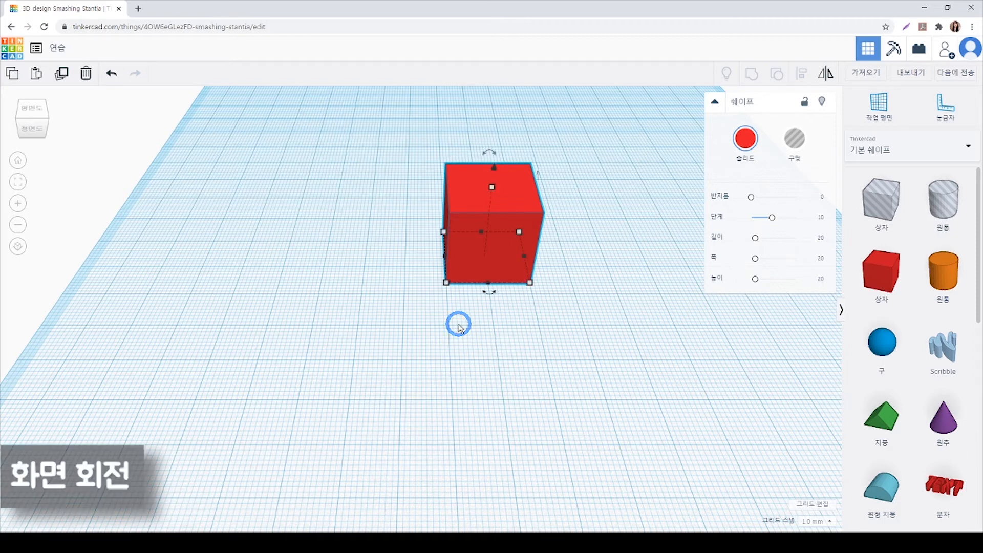
click(459, 328)
right_drag(459, 327, 439, 340)
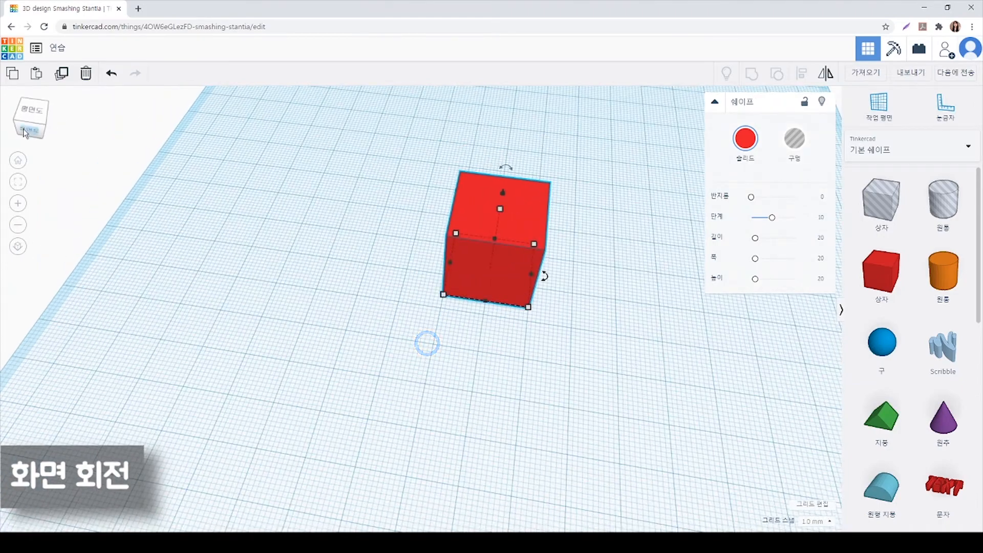
right_drag(531, 338, 414, 321)
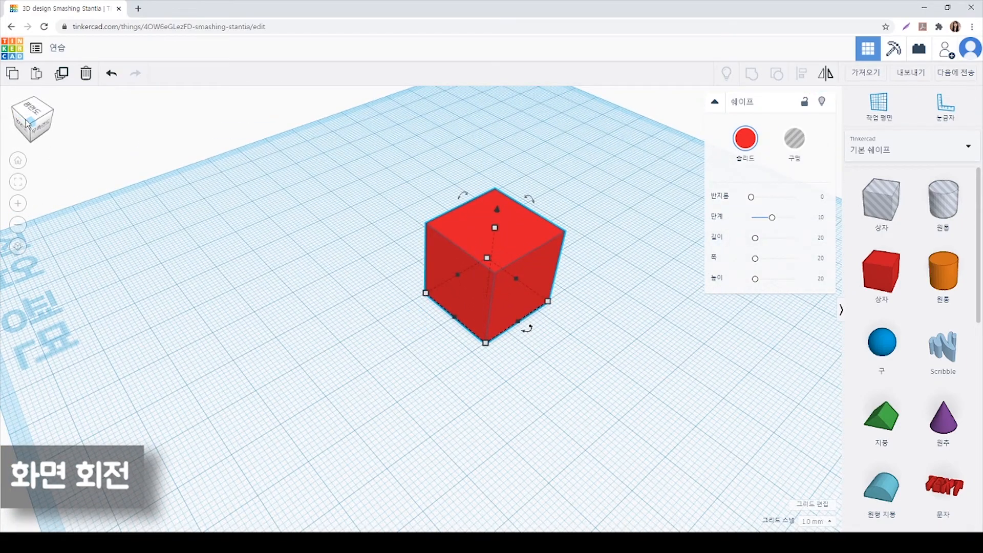
mouse_move(31, 127)
mouse_down()
mouse_move(33, 117)
mouse_move(57, 123)
mouse_move(43, 132)
mouse_move(26, 121)
mouse_move(42, 125)
mouse_up()
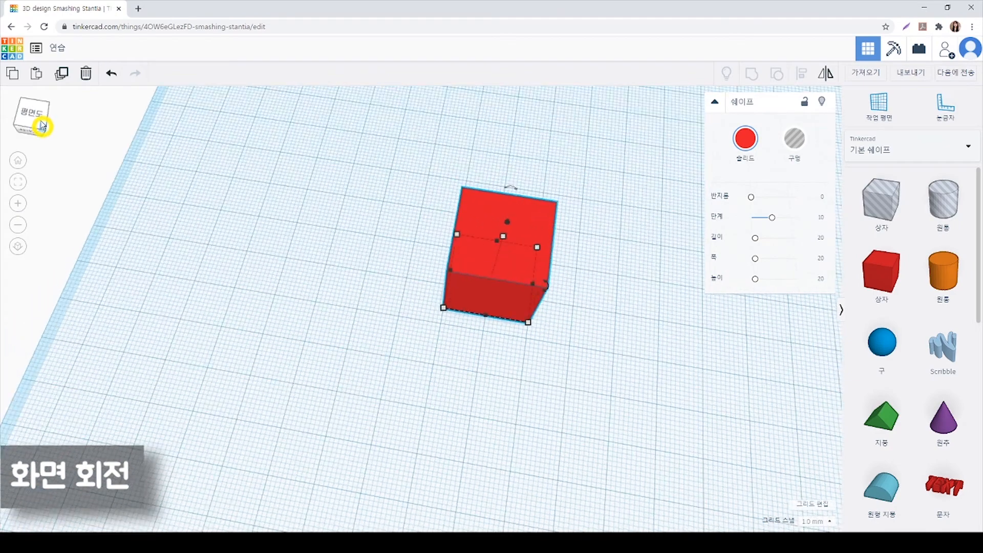
Examine the red box in the top, front, right, back, left and bottom standard views
click(36, 119)
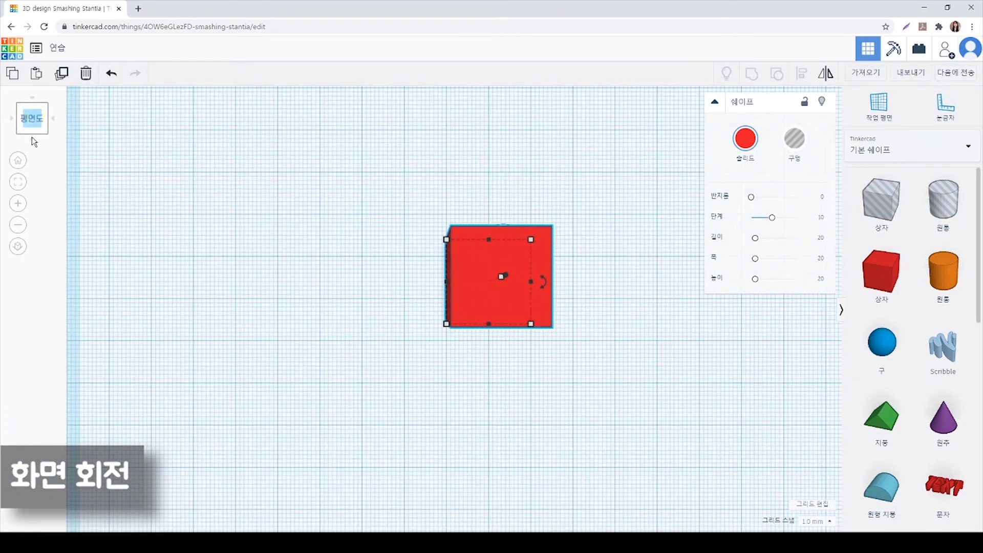
click(32, 139)
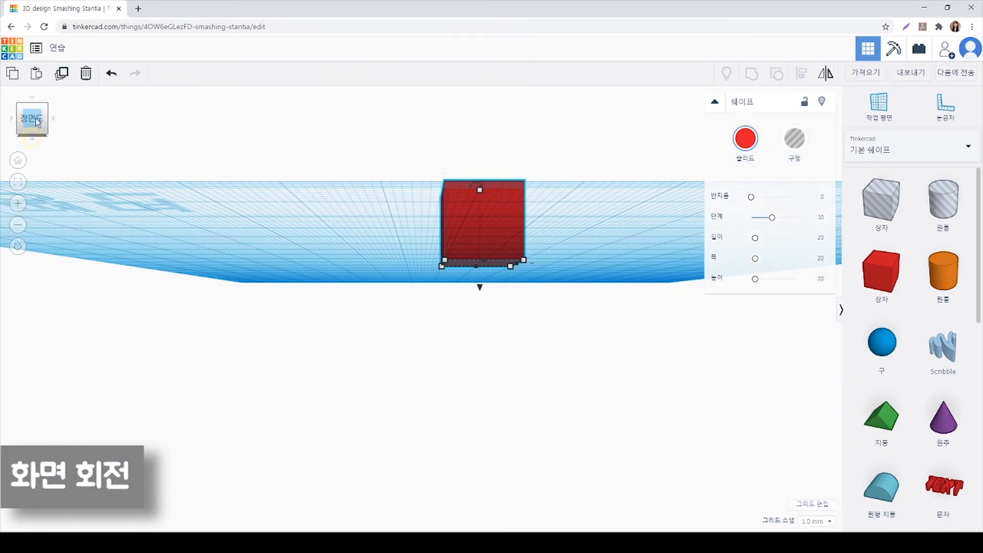
click(52, 120)
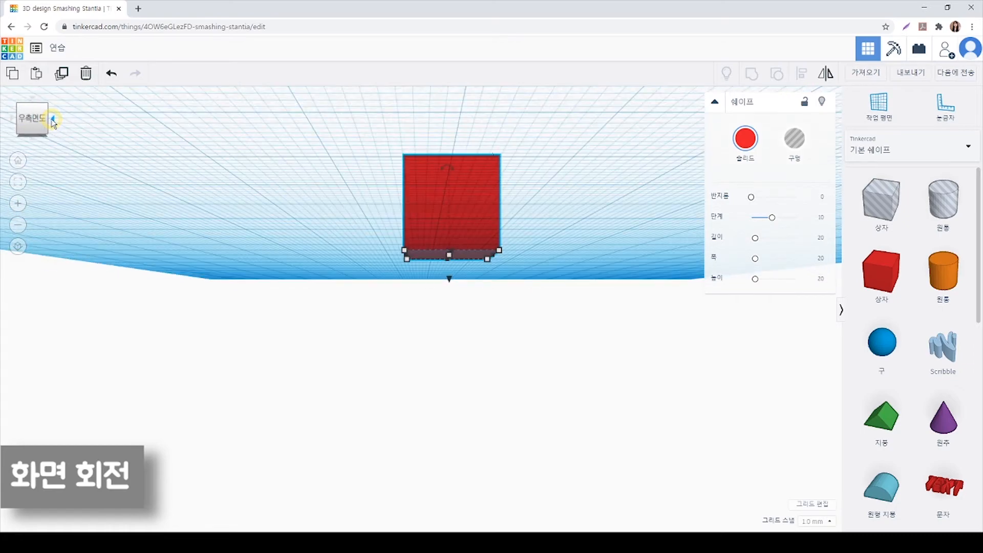
click(52, 121)
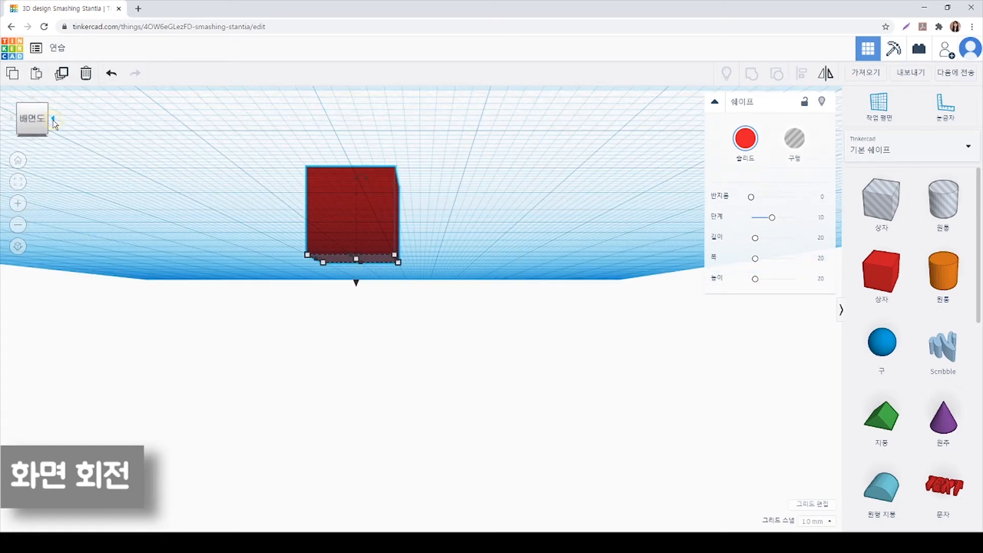
click(53, 121)
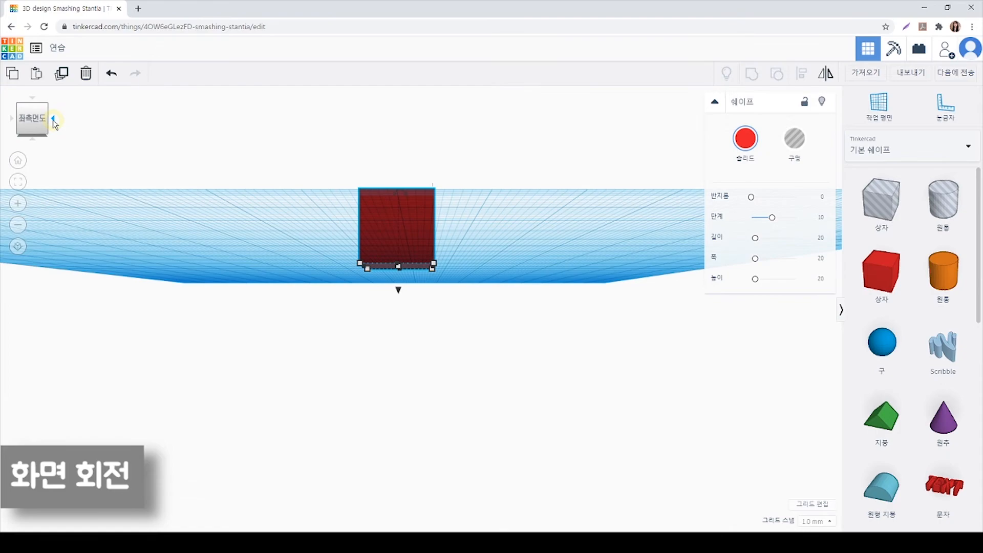
click(53, 121)
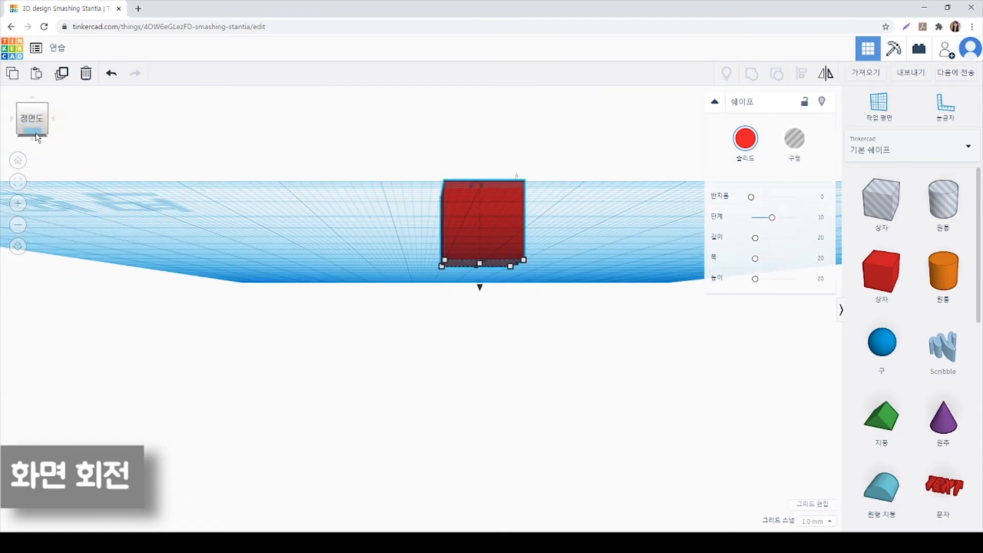
click(33, 140)
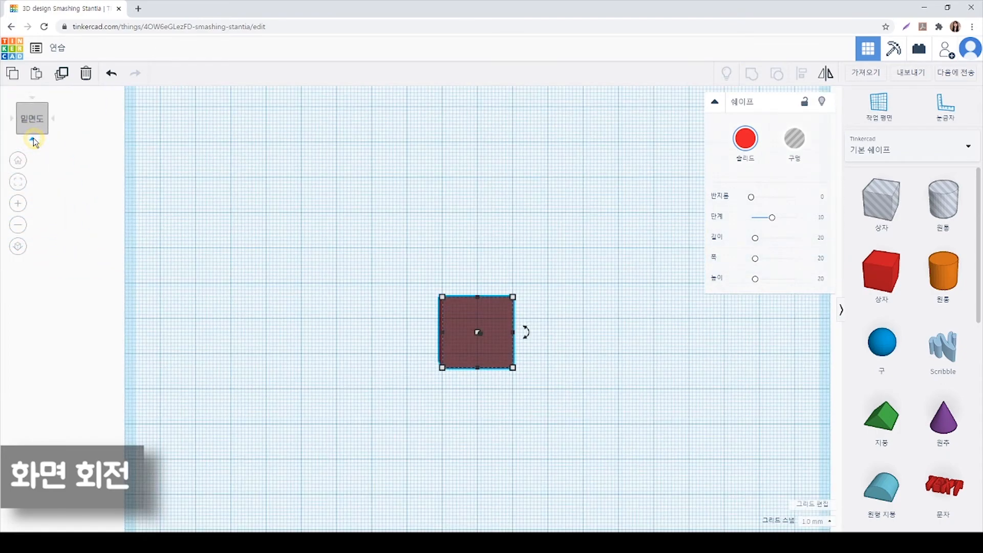
Orbit from the bottom view to an angled view above the workplane and zoom in on the red box
right_drag(270, 185, 255, 391)
scroll(354, 358, down, 2)
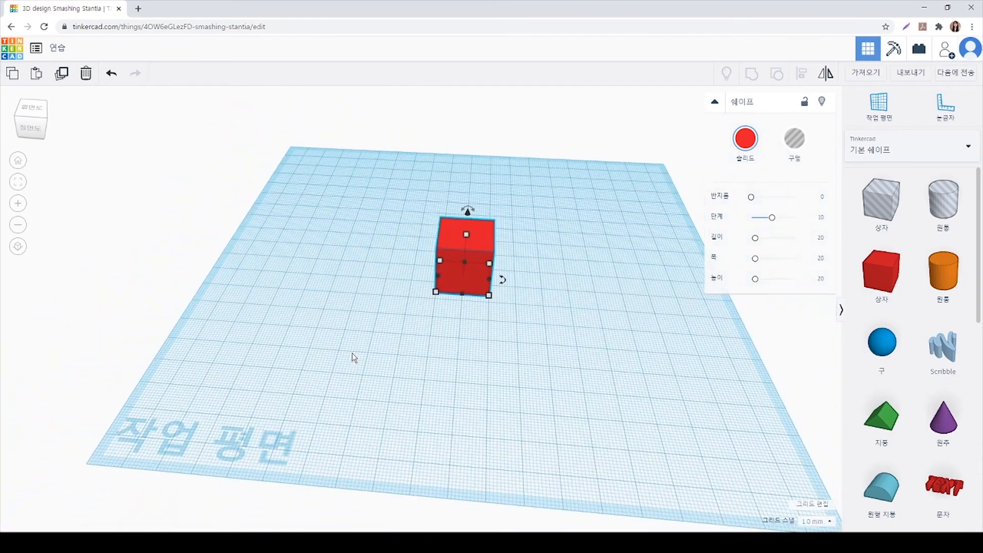
right_drag(366, 377, 491, 373)
scroll(466, 347, up, 3)
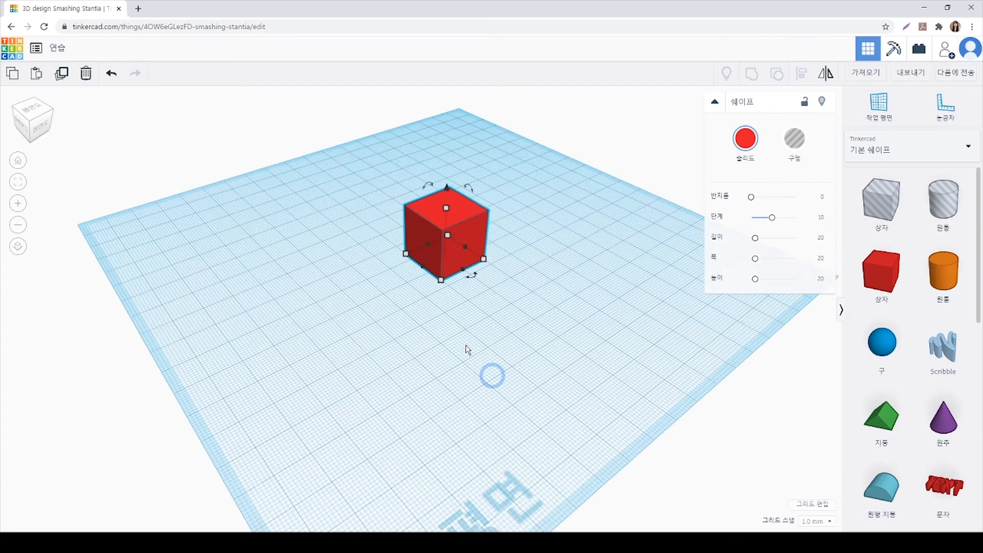
scroll(465, 345, up, 2)
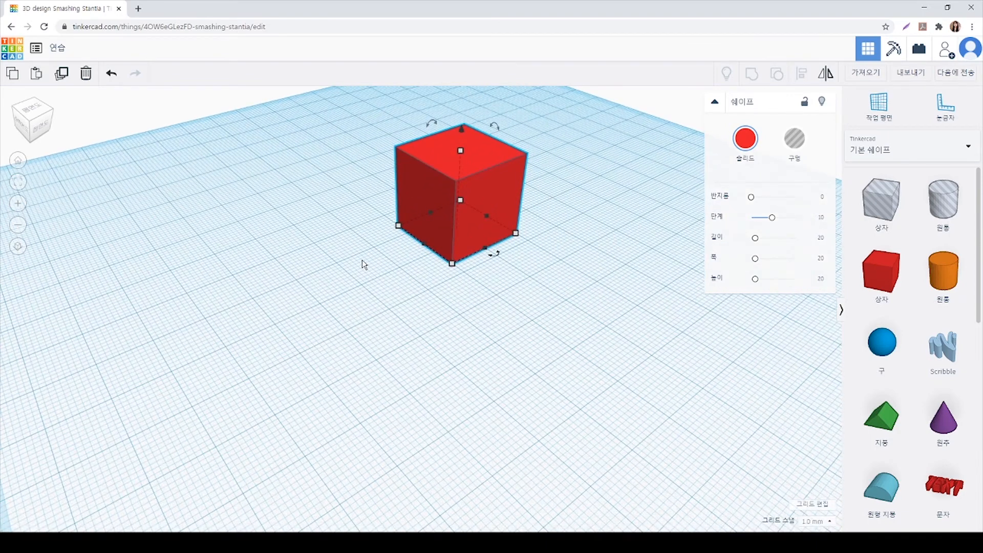
Reset the view to the home view, orbit slightly around the red box and fit the view to it
click(18, 163)
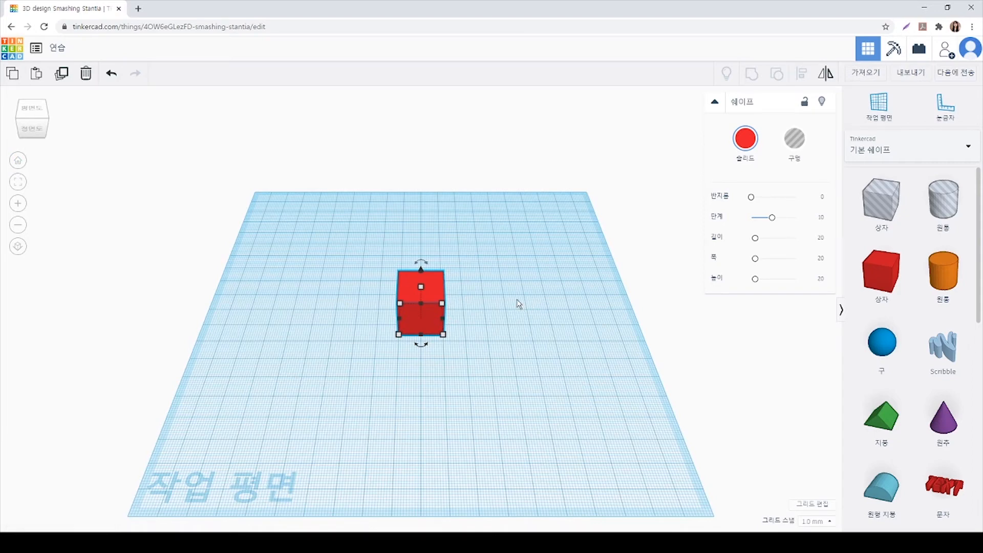
scroll(518, 303, up, 3)
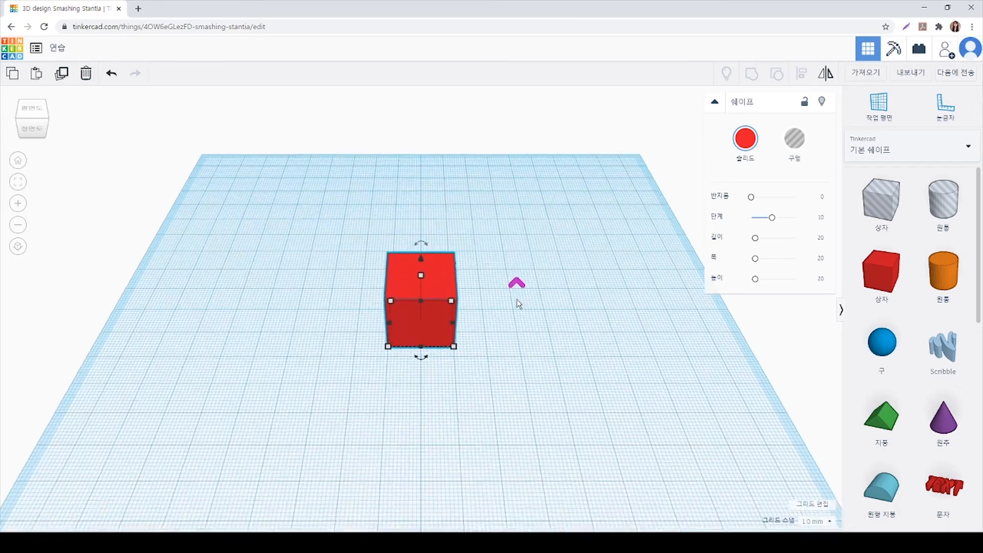
scroll(518, 303, down, 3)
right_drag(518, 299, 540, 319)
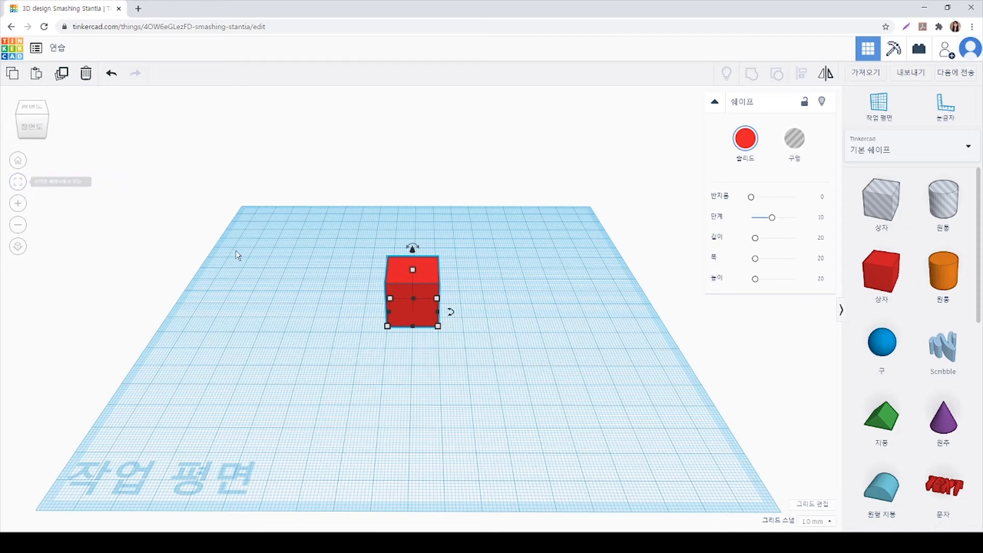
key(f)
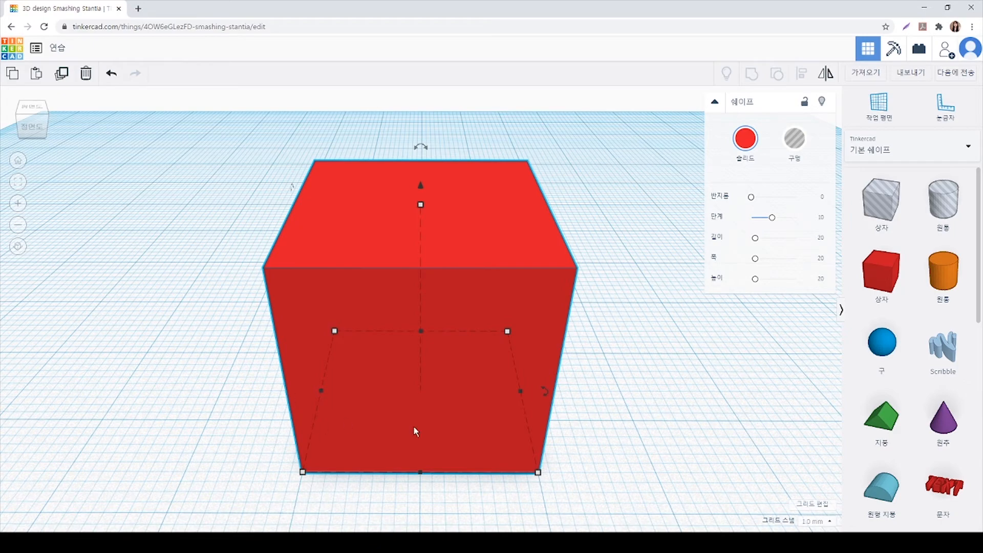
scroll(298, 348, down, 2)
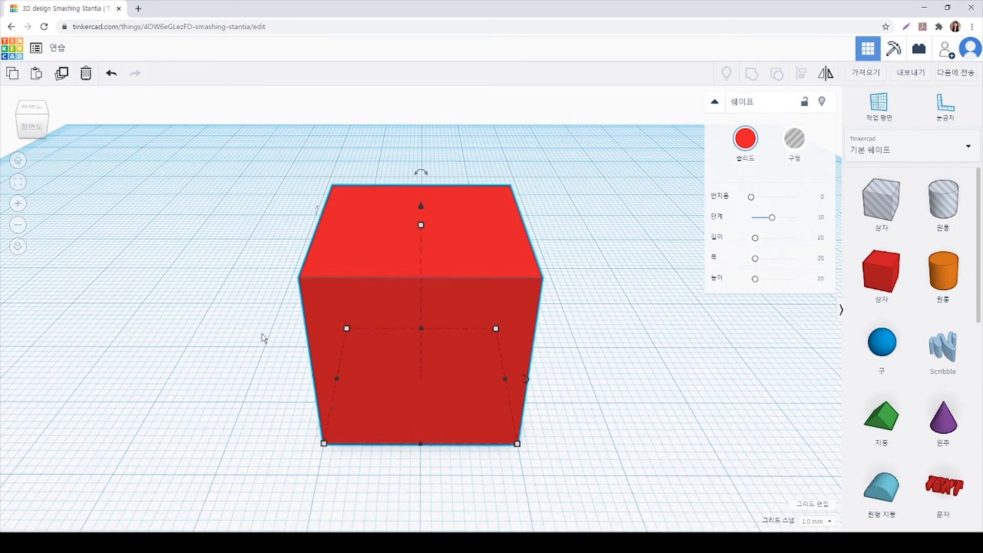
Switch to the orthographic flat view and orbit around the red box to examine it without perspective
click(18, 247)
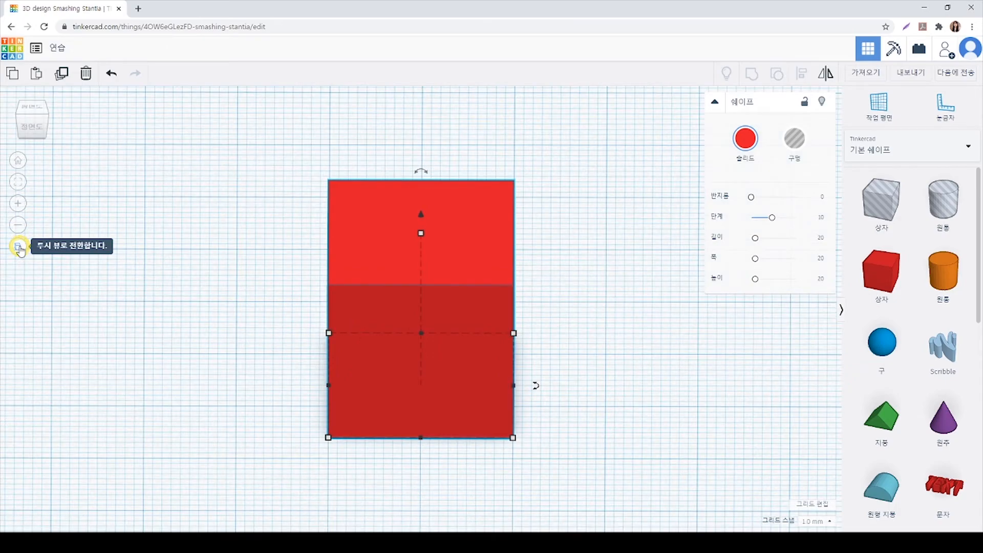
scroll(159, 284, down, 3)
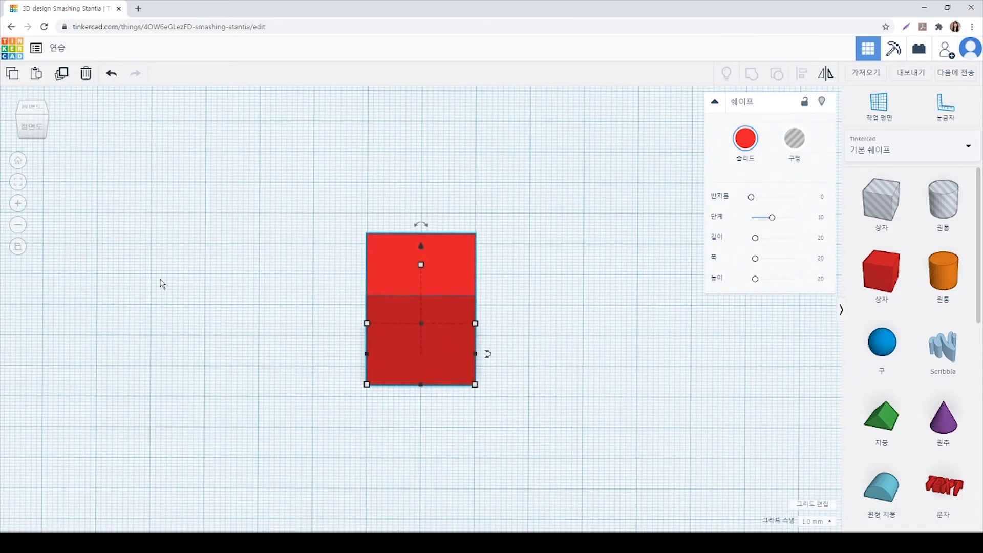
right_drag(231, 365, 178, 336)
scroll(178, 336, down, 4)
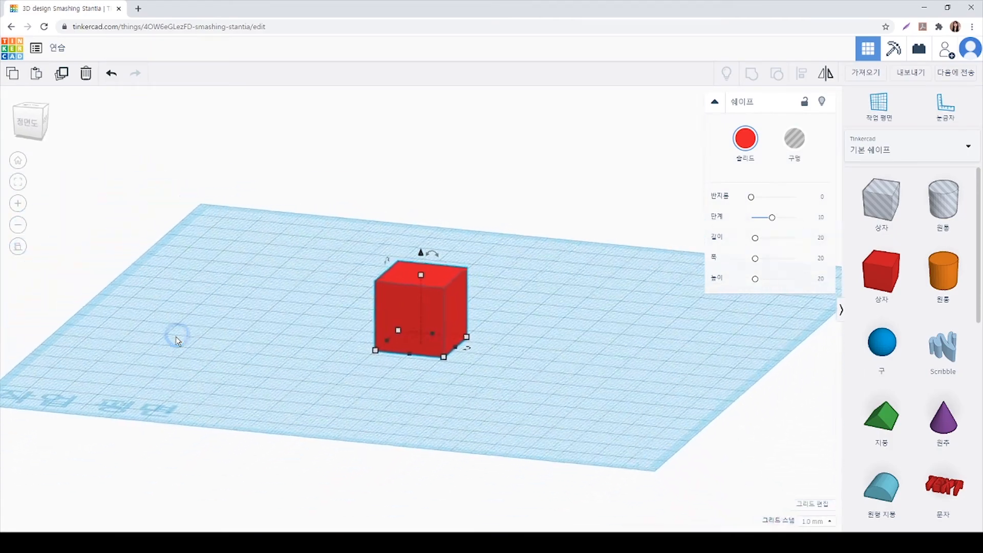
right_drag(200, 344, 269, 365)
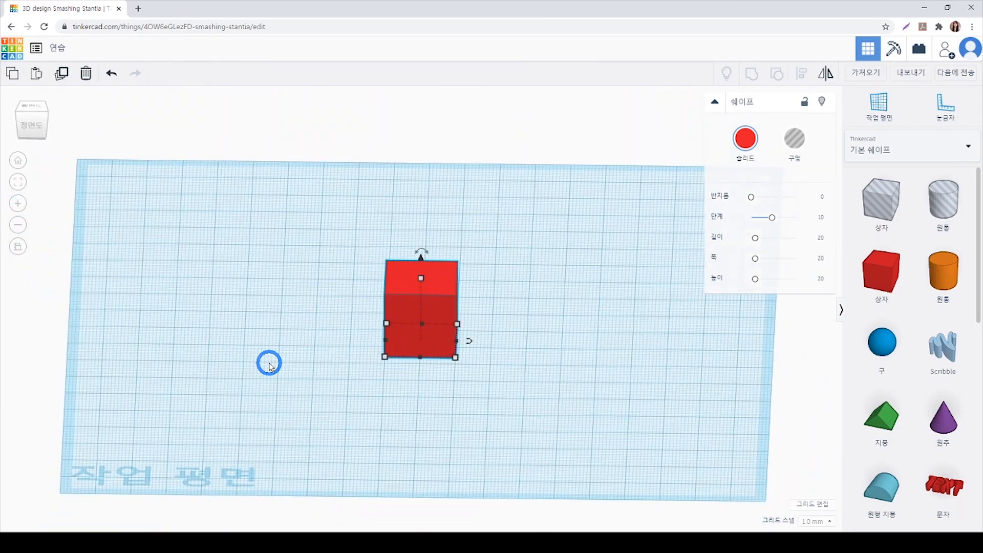
Return to the perspective view and check the red box at different zoom levels
click(18, 250)
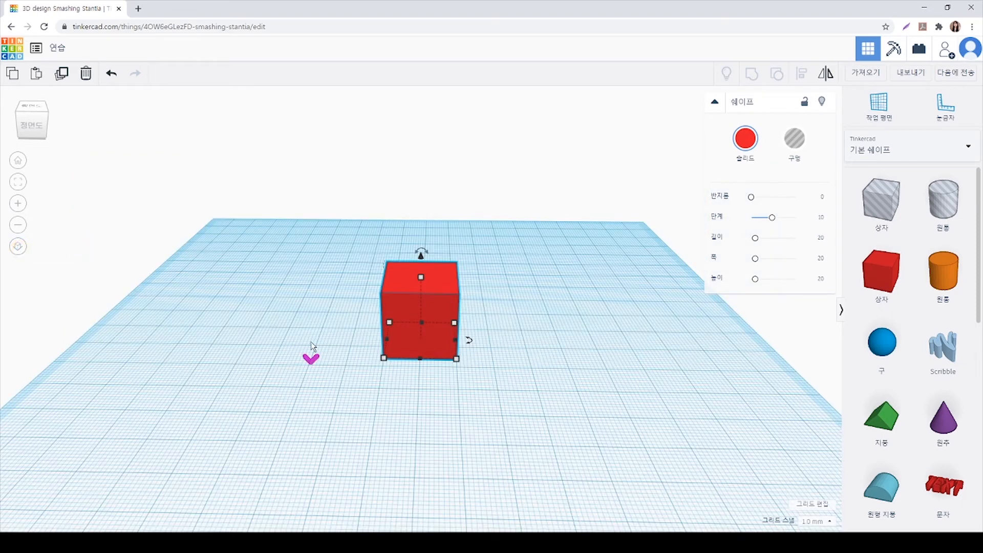
scroll(309, 350, down, 3)
scroll(309, 343, up, 2)
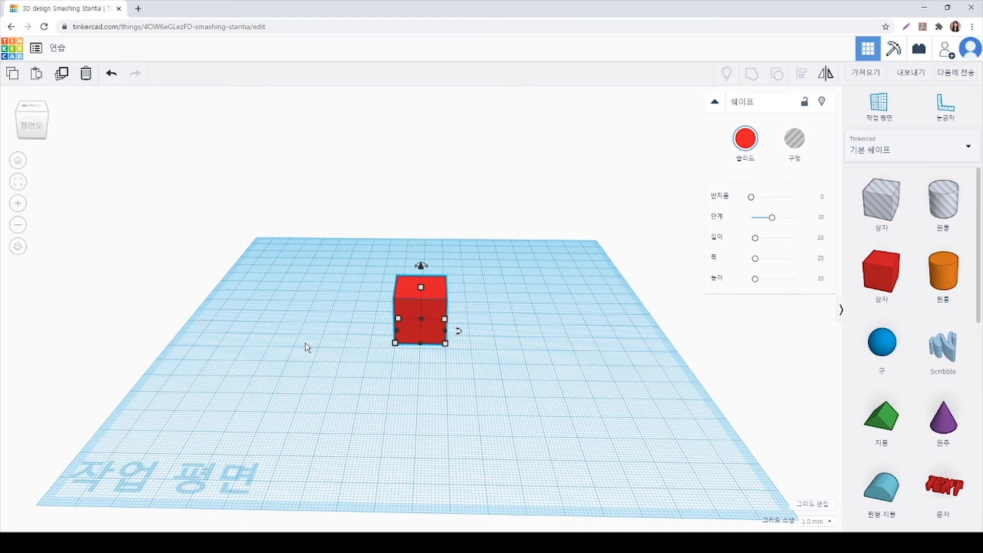
scroll(304, 343, up, 2)
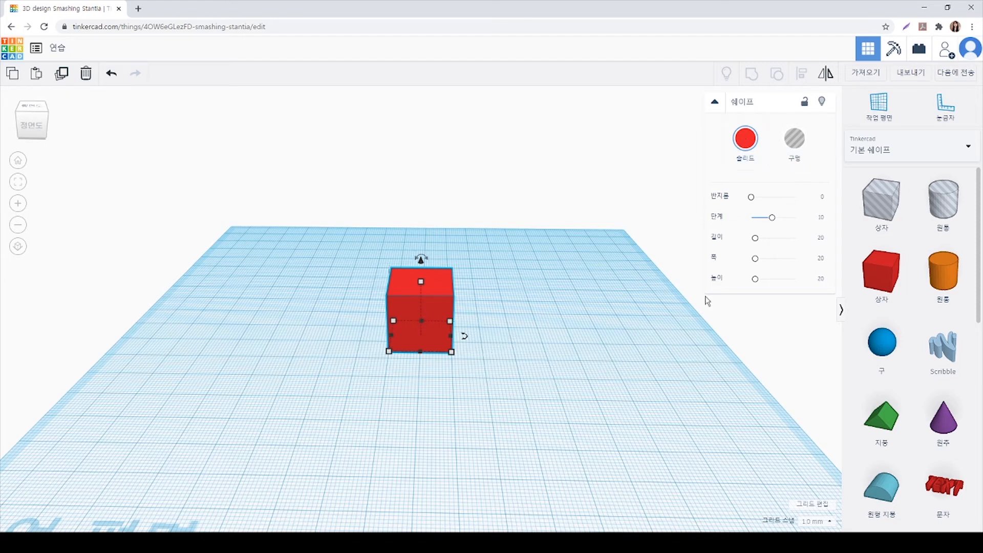
Try the preset solid colours orange, yellow and dark orange on the box, finishing with yellow
click(746, 149)
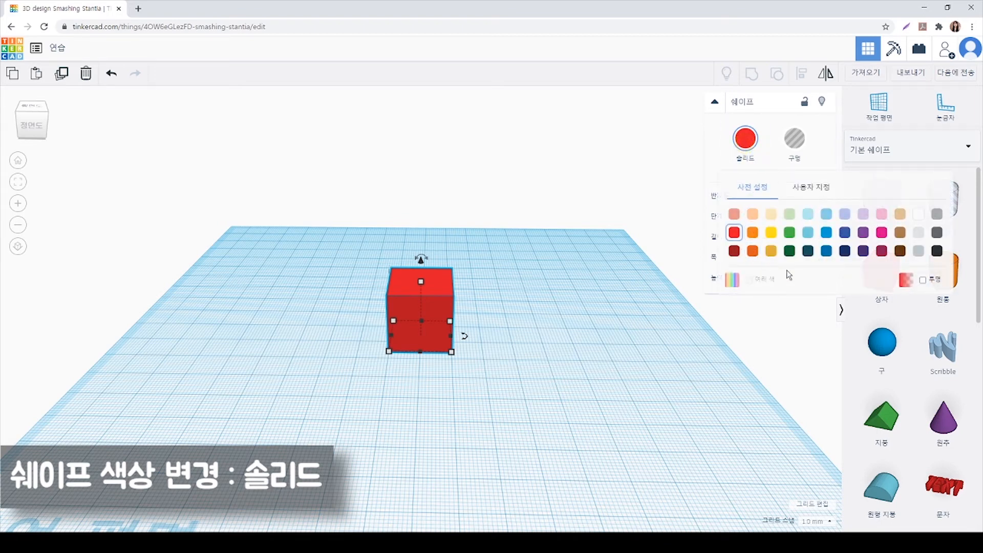
click(752, 233)
click(740, 143)
click(771, 233)
click(743, 140)
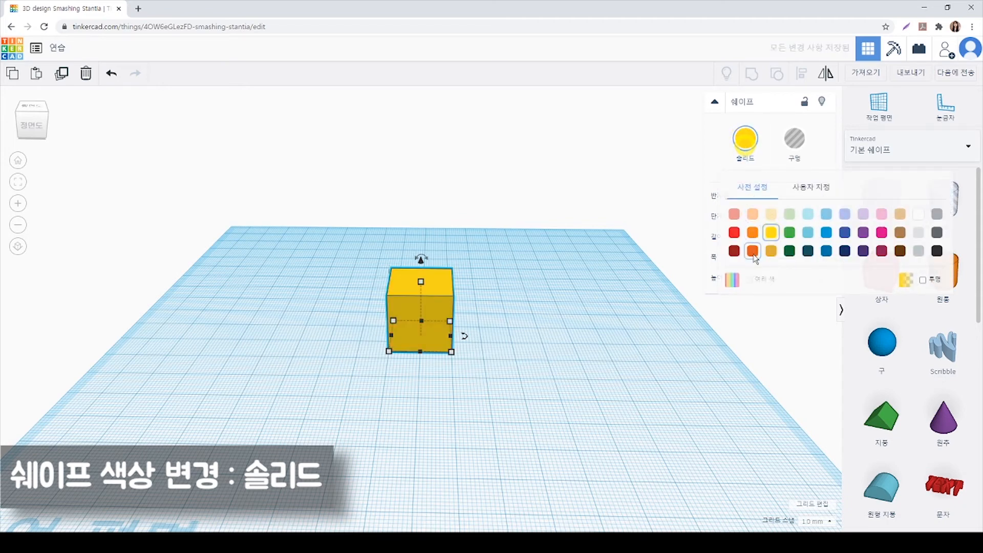
click(752, 251)
click(745, 143)
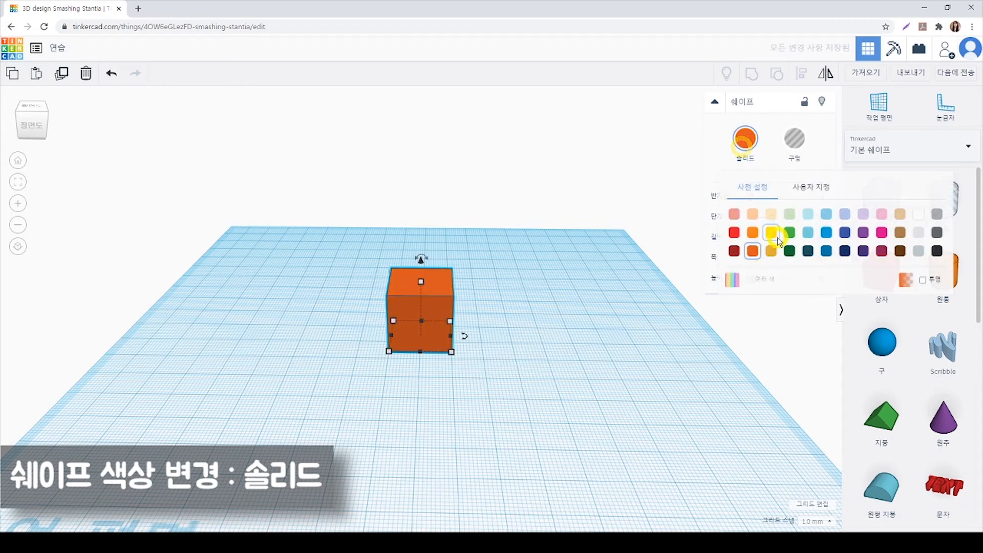
click(776, 236)
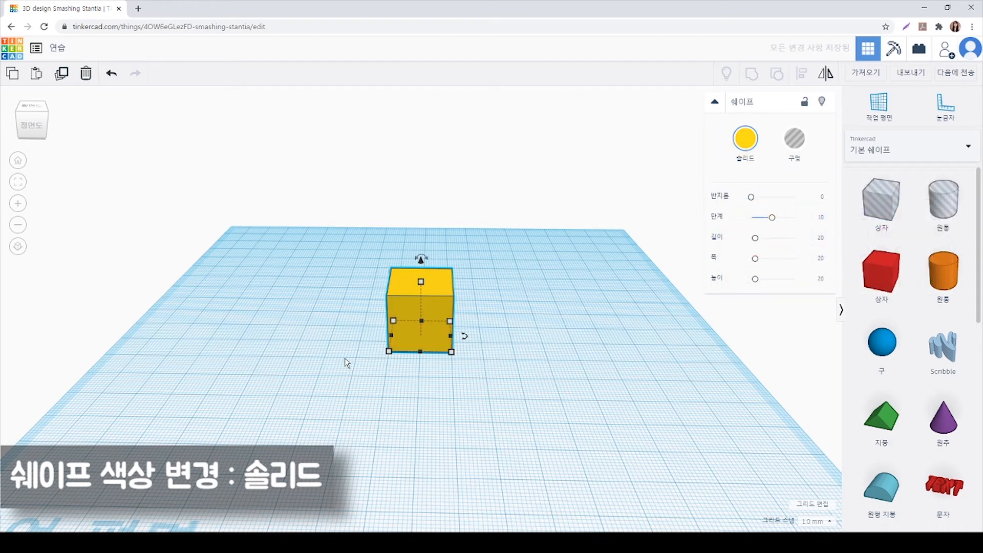
Set the box's solid colour to the preset red
click(745, 139)
click(732, 231)
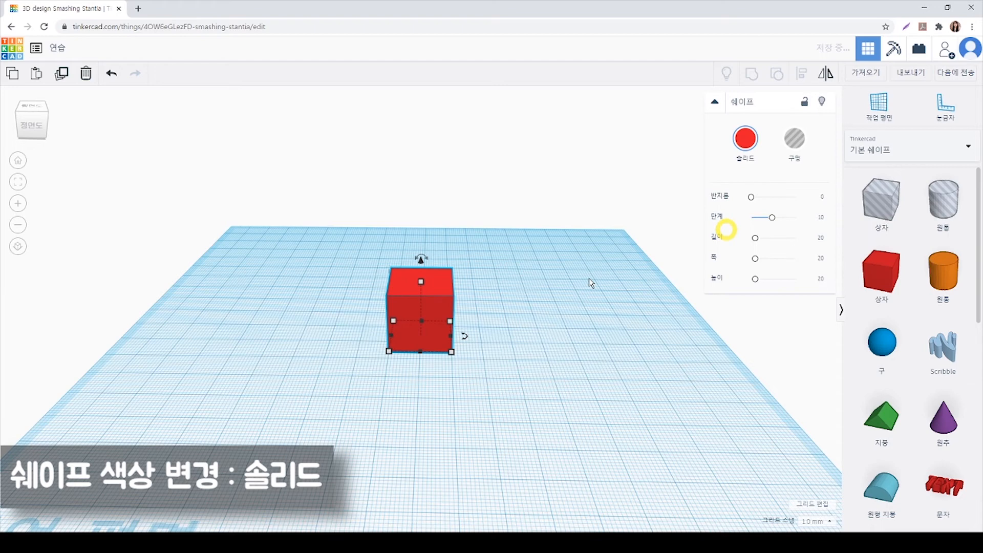
click(752, 148)
click(736, 231)
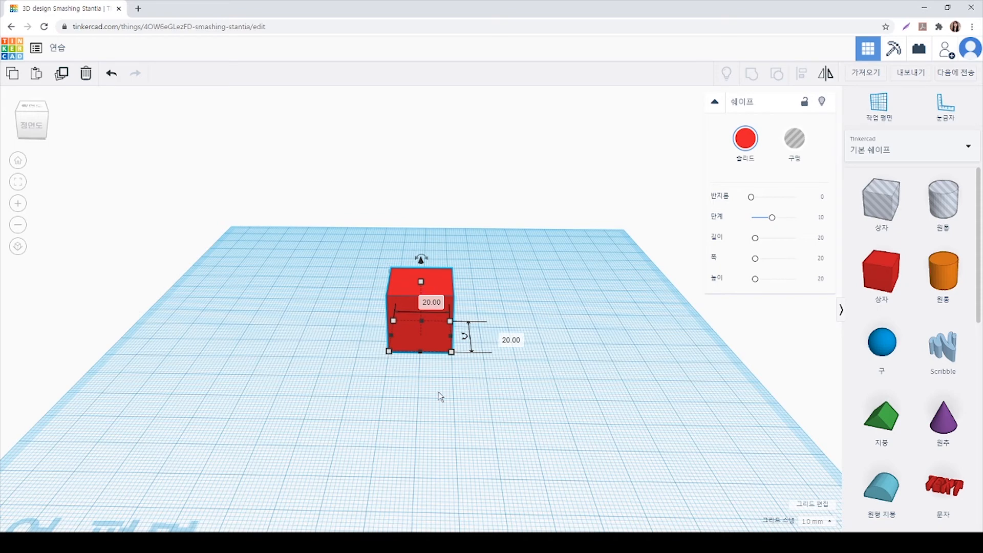
Move the red box a short distance across the workplane, toward its front right
click(440, 285)
click(437, 287)
drag(436, 288, 465, 317)
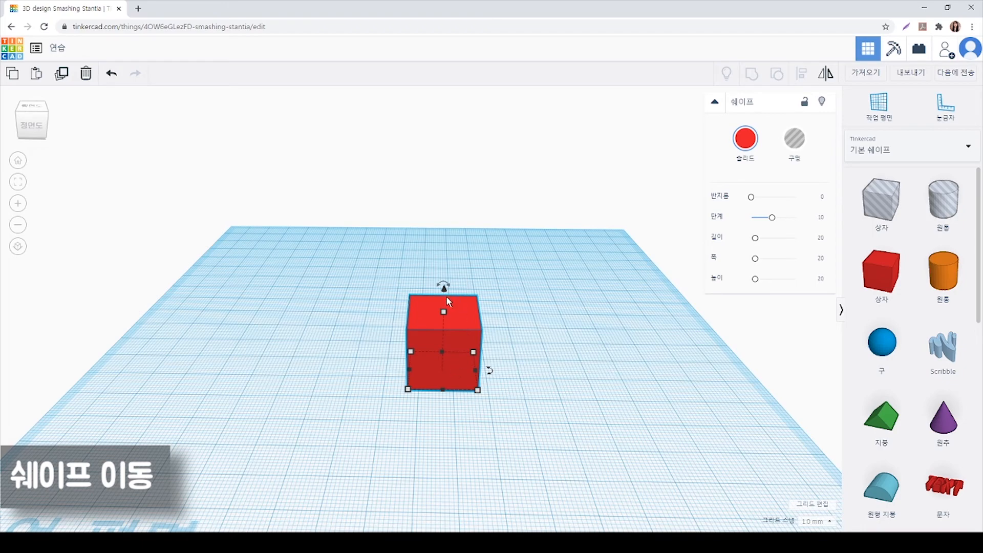
Raise the red box vertically above the workplane
scroll(446, 296, up, 5)
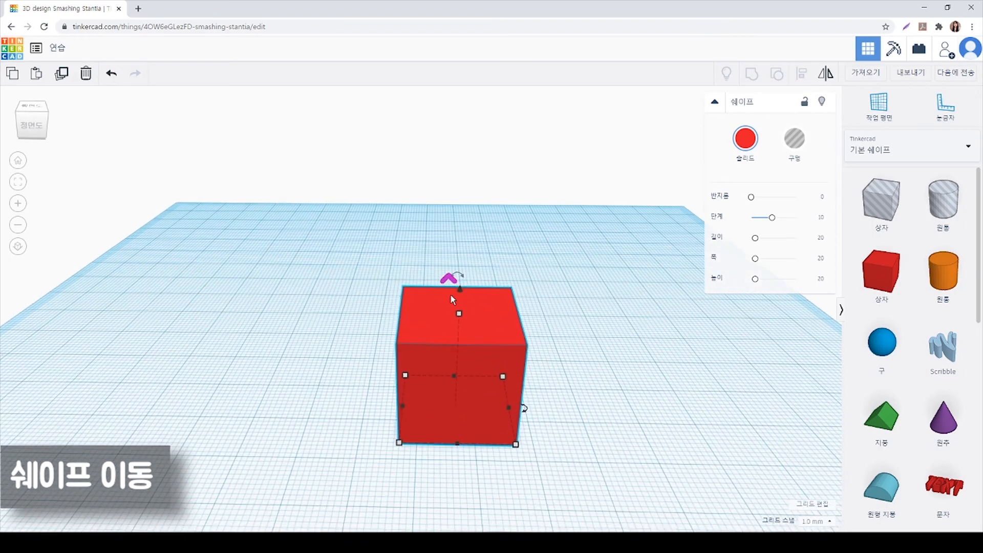
drag(511, 347, 506, 330)
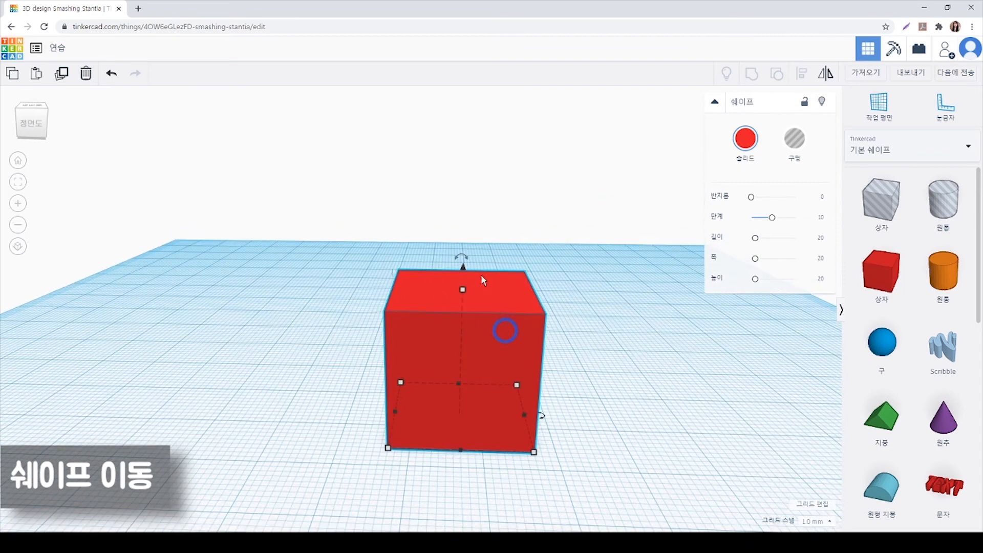
drag(463, 268, 502, 94)
Lower the red box by 60 mm, to 37 mm below the workplane
scroll(481, 198, down, 4)
right_drag(546, 362, 547, 354)
drag(453, 145, 479, 419)
scroll(479, 418, down, 2)
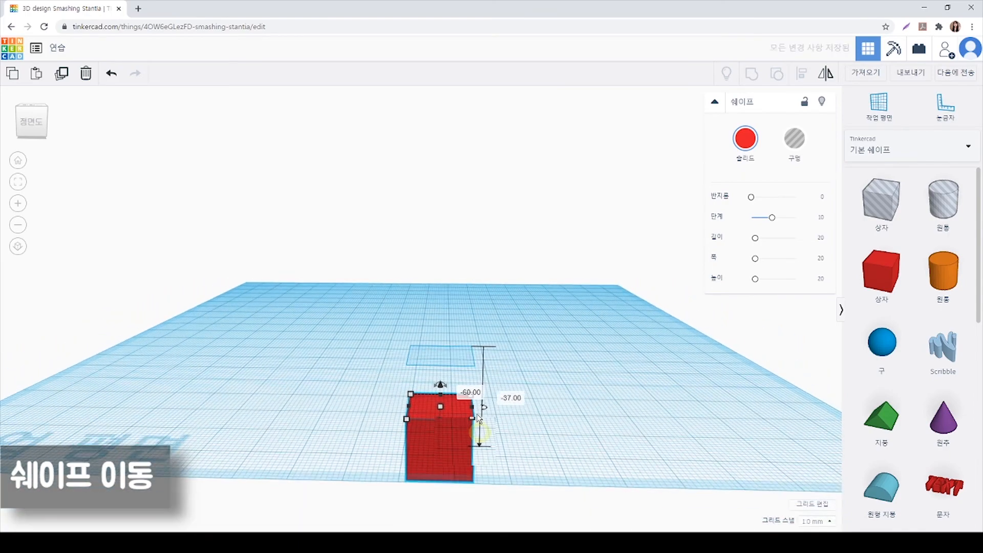
mouse_move(479, 419)
right_down()
mouse_move(487, 423)
mouse_move(492, 405)
mouse_move(483, 434)
right_up()
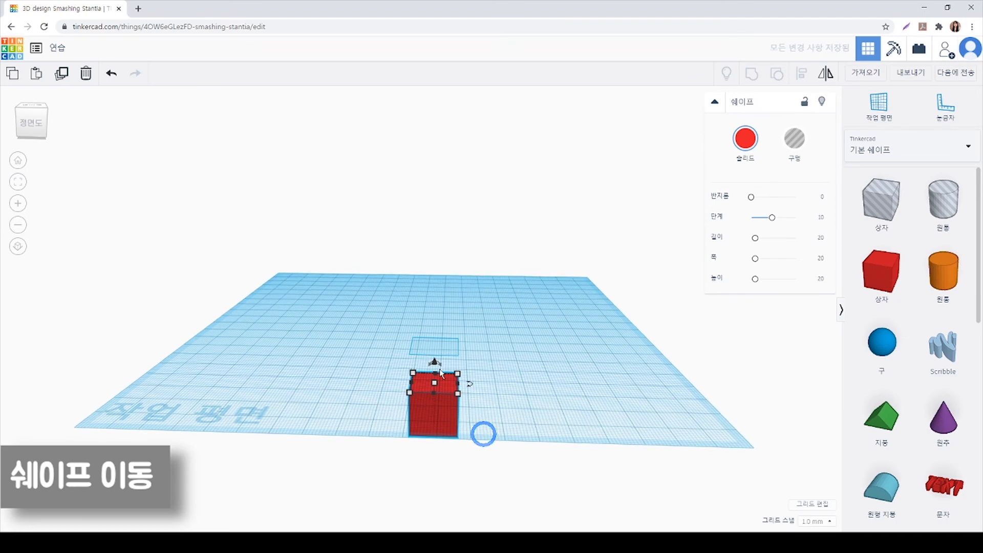
Raise the red box from beneath the workplane until it floats 21 mm above it
drag(435, 362, 436, 248)
mouse_move(457, 307)
mouse_down()
mouse_move(551, 305)
mouse_move(365, 316)
mouse_move(462, 301)
mouse_up()
scroll(462, 301, up, 3)
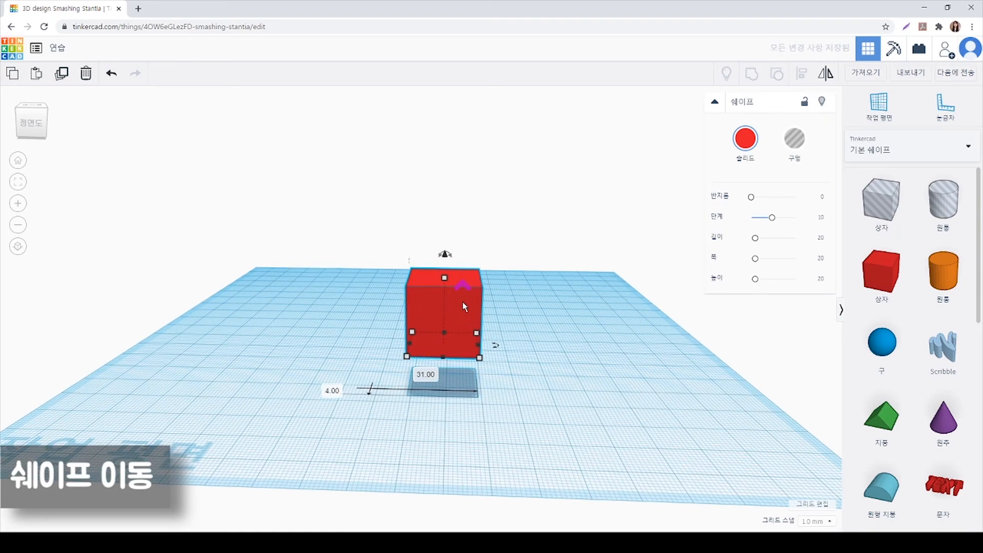
scroll(463, 302, up, 2)
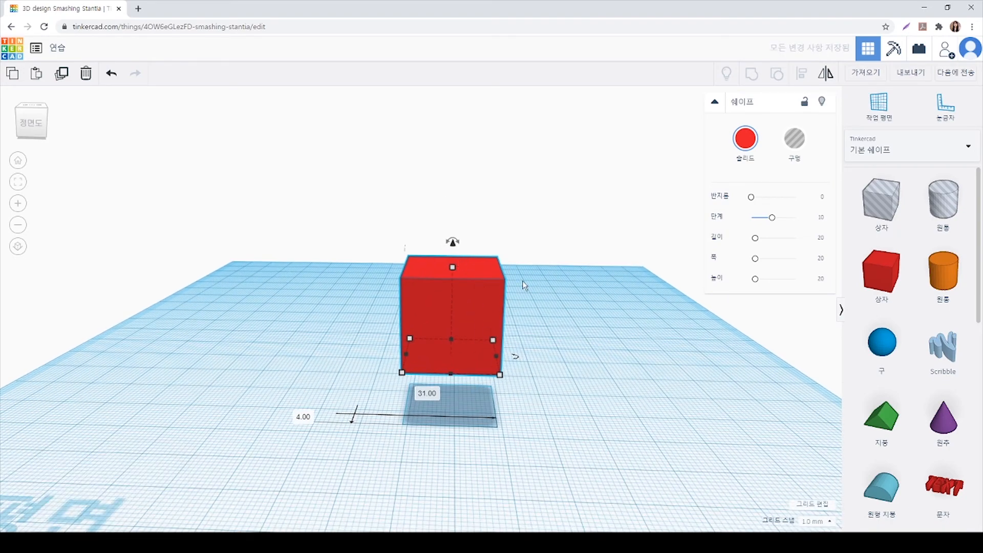
right_drag(471, 428, 476, 405)
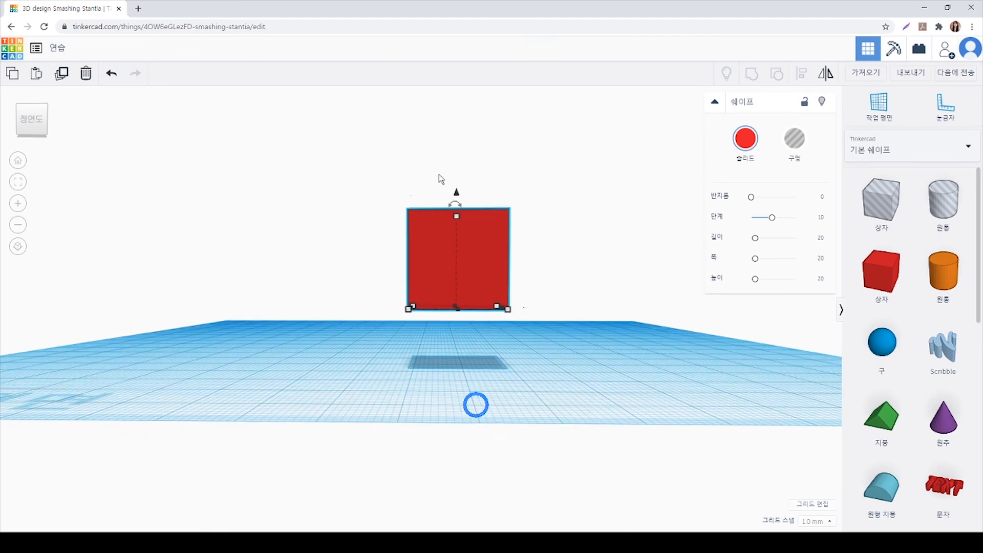
drag(457, 195, 456, 147)
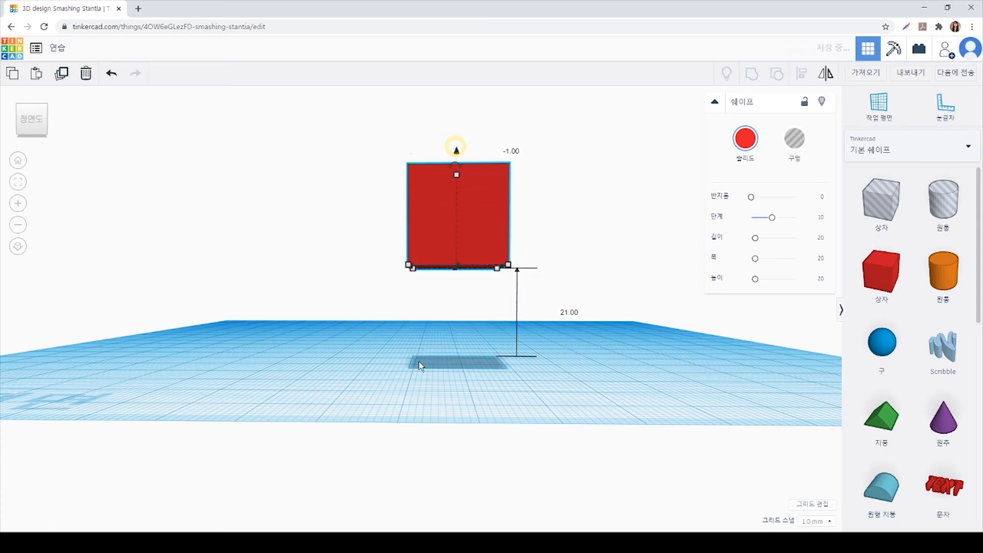
Drop the floating red box straight down onto the workplane
right_drag(518, 367, 515, 367)
click(483, 237)
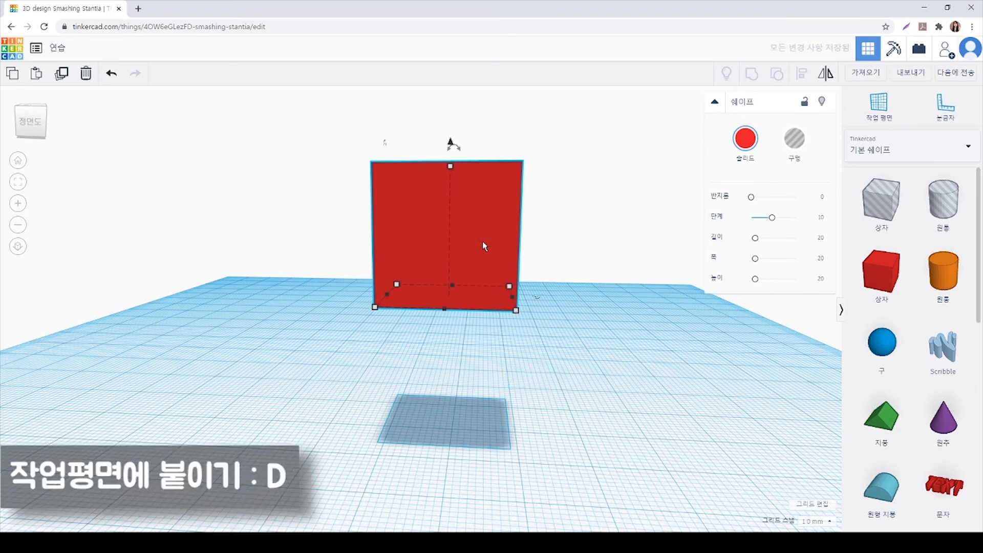
key(d)
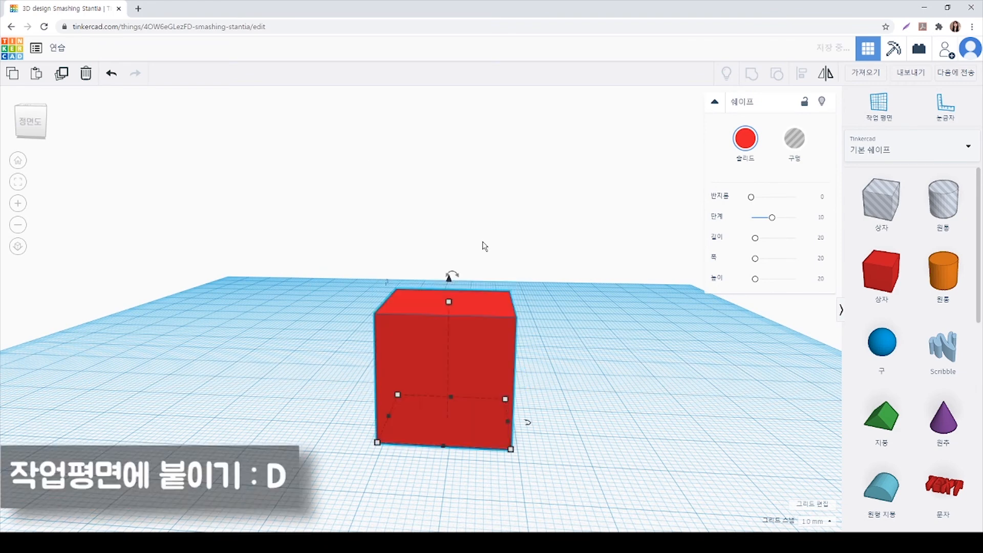
Lift the red box above the workplane again and drop it back onto the surface
scroll(484, 244, down, 2)
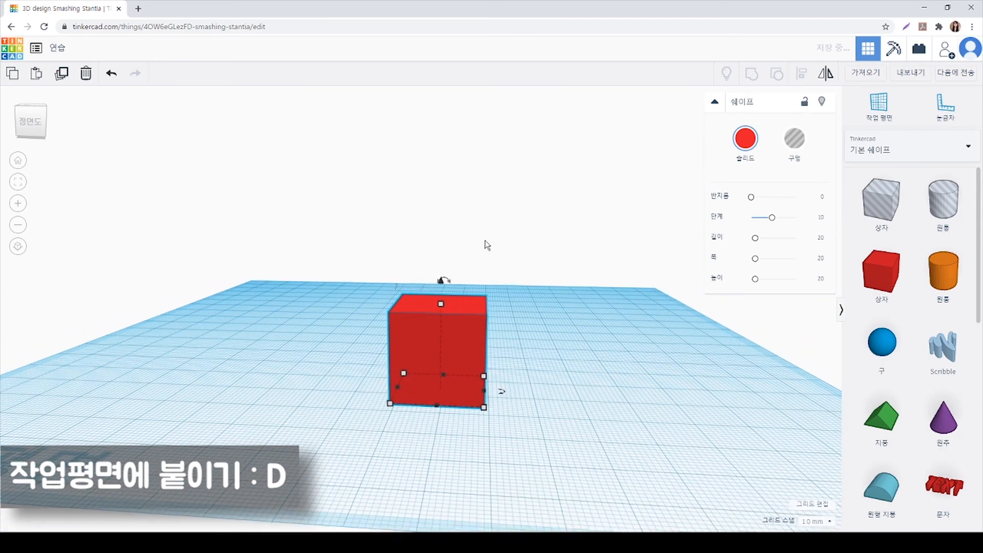
drag(441, 281, 440, 146)
key(d)
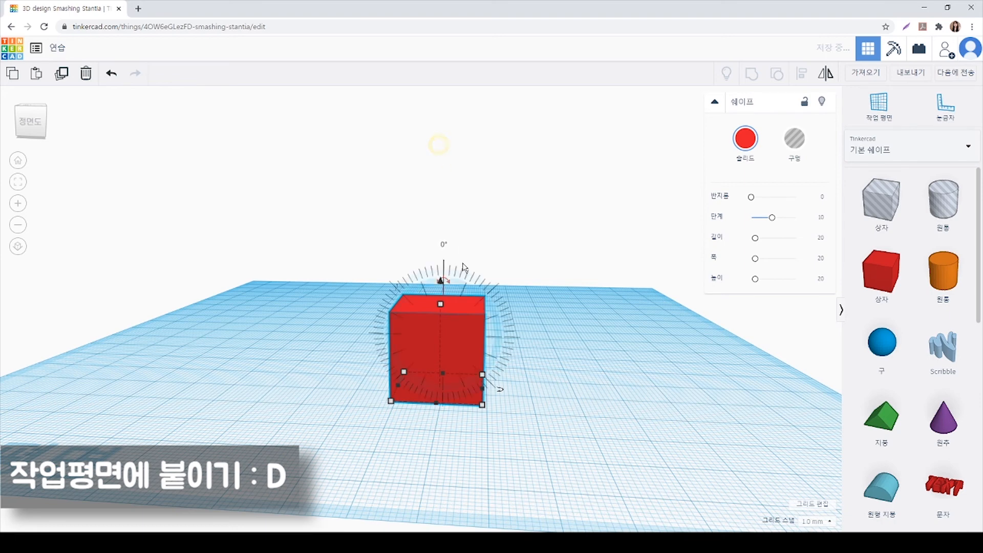
Sink the red box below the workplane and snap it back up onto the surface
scroll(438, 281, down, 3)
drag(436, 303, 450, 437)
key(d)
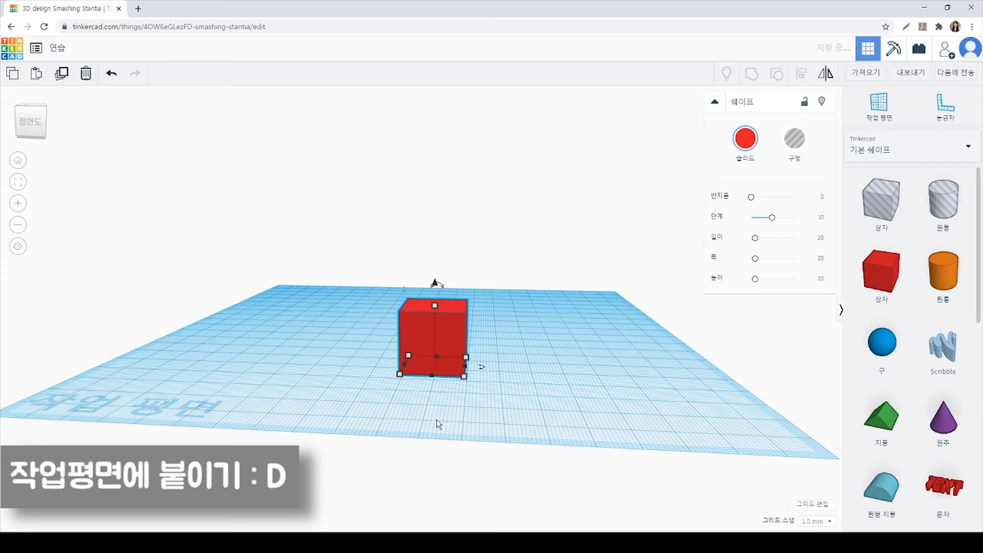
Stretch the box's base to 54 mm by 45 mm and increase its height freehand
right_drag(444, 428, 474, 440)
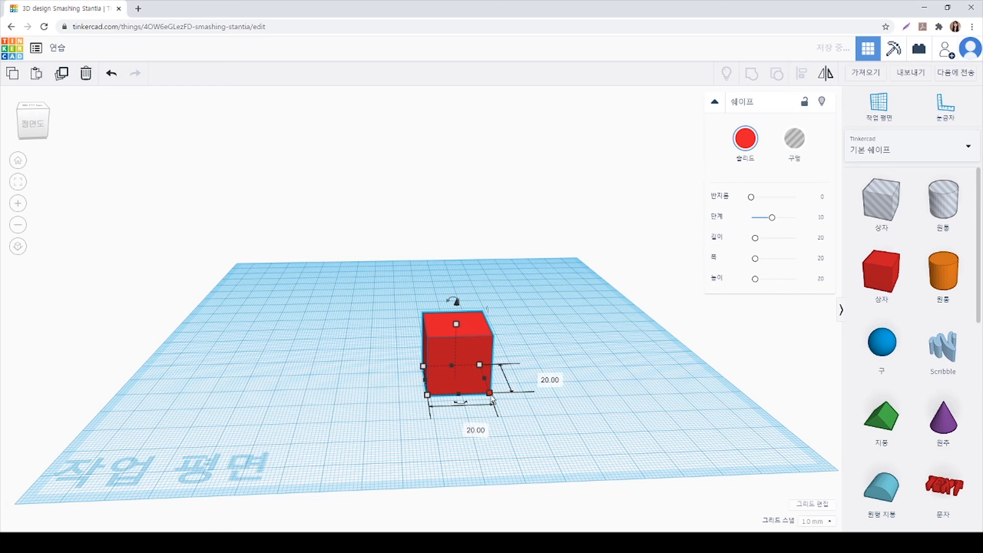
drag(491, 399, 626, 433)
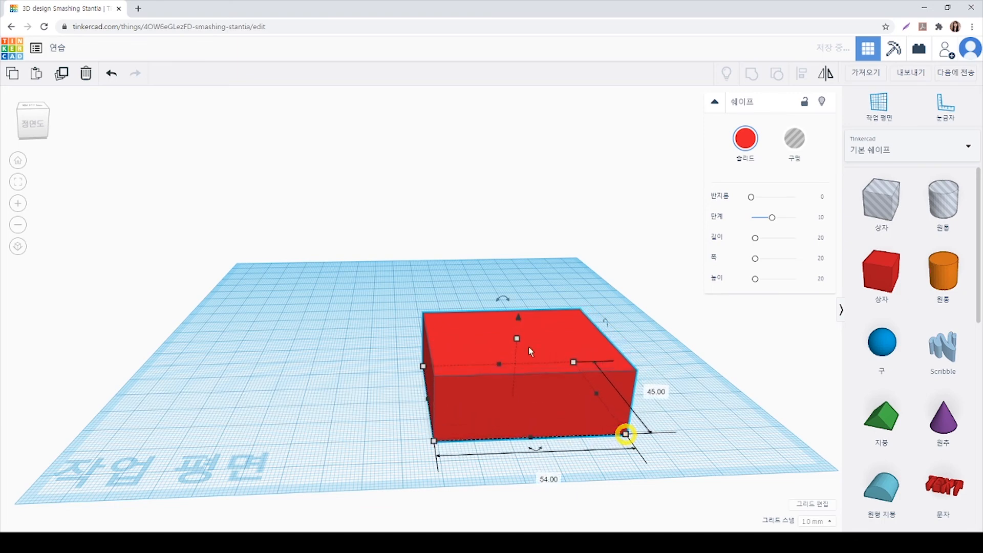
drag(517, 339, 526, 312)
Narrow the box's base at its two front corners and stretch its height to 43 mm
drag(625, 433, 592, 431)
mouse_move(433, 439)
mouse_down()
mouse_move(450, 471)
mouse_move(441, 441)
mouse_up()
drag(515, 314, 526, 262)
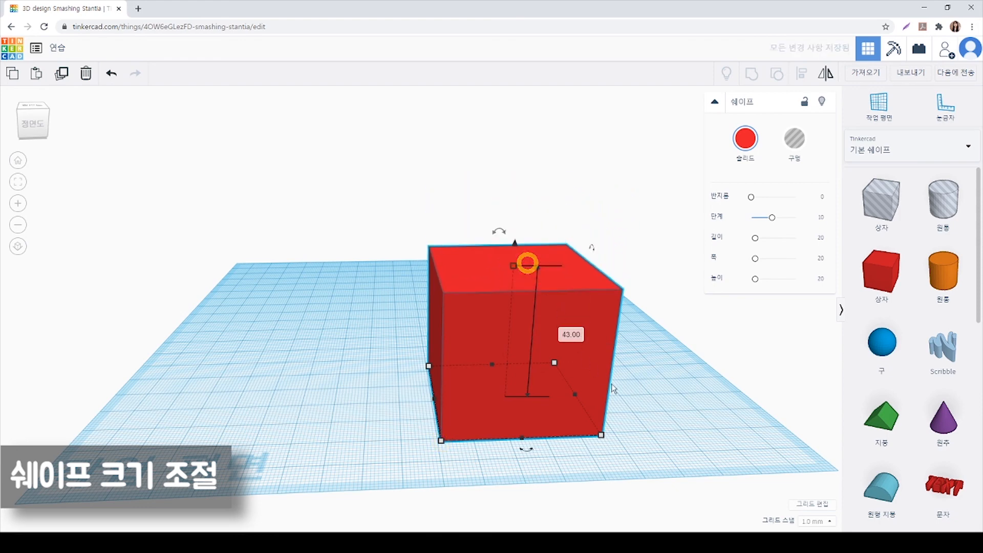
Set the red box's width and length on the workplane to 20 mm each
click(601, 434)
click(533, 479)
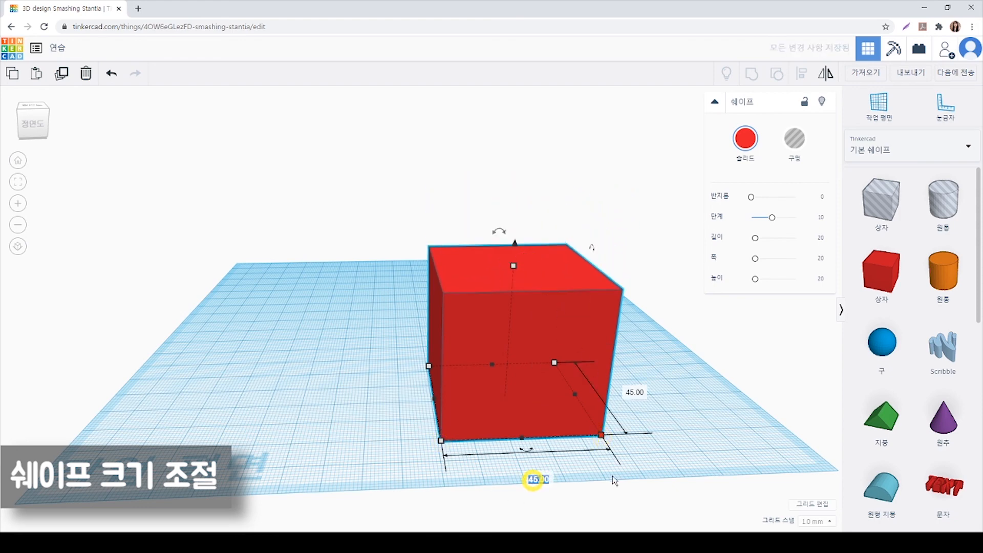
text(20)
key(Return)
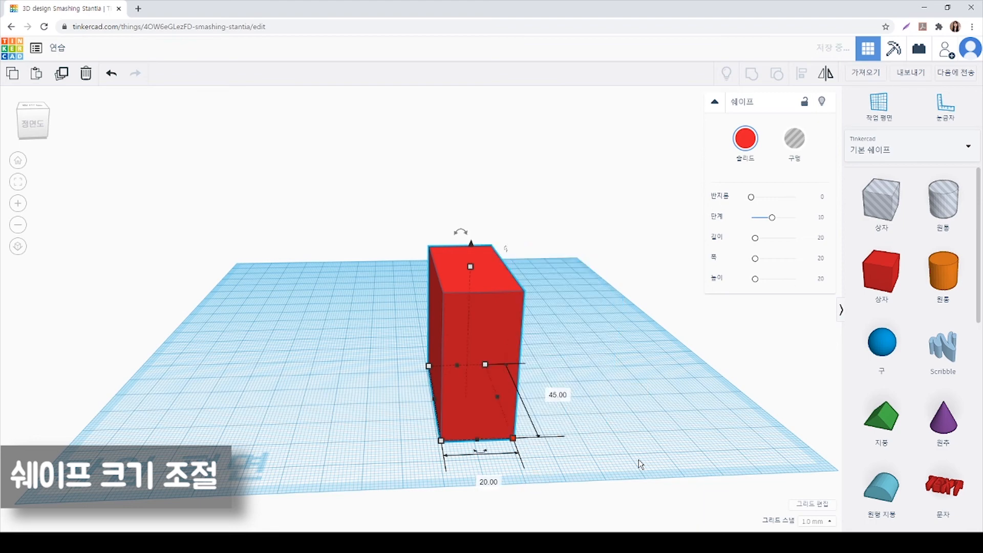
click(552, 396)
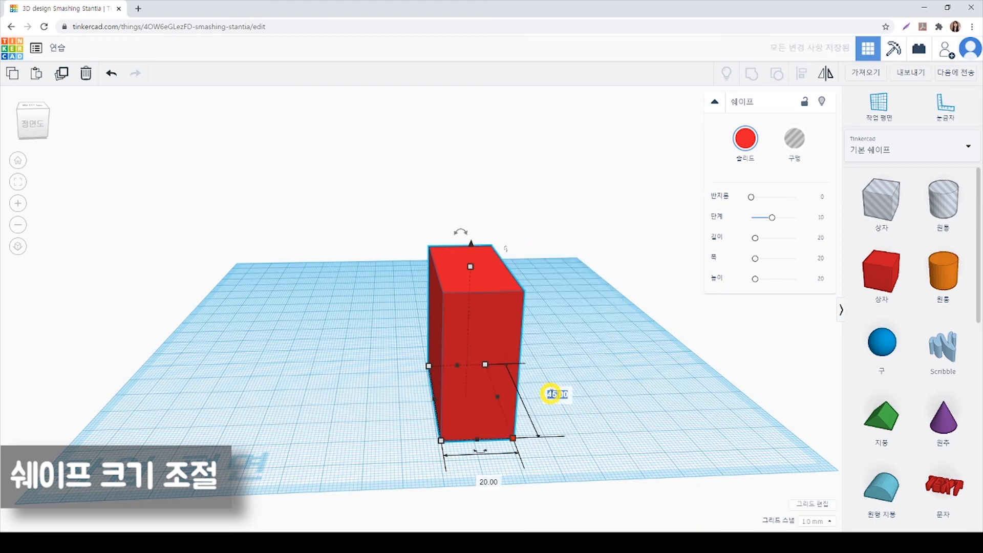
text(20)
key(Return)
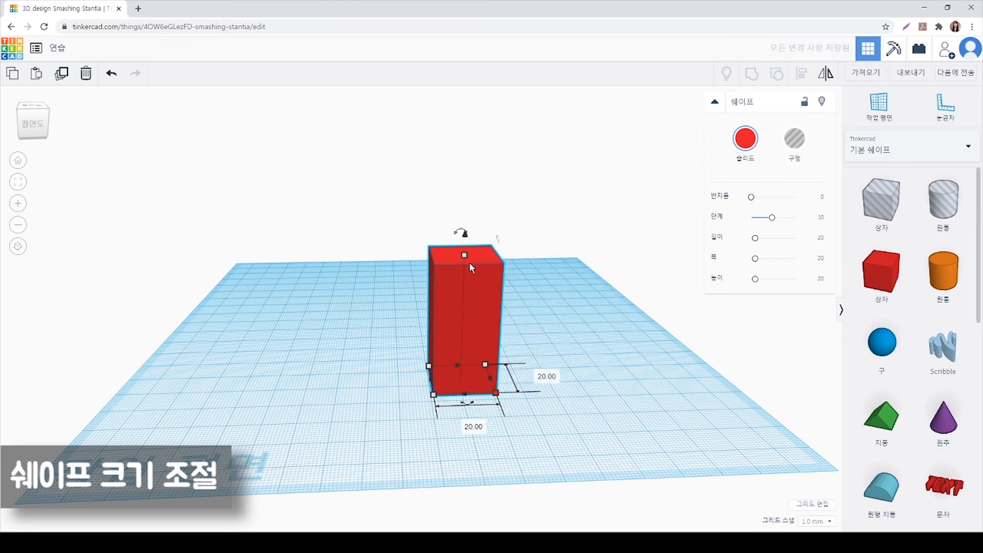
Set the red box's height to 20 mm
click(466, 259)
click(527, 321)
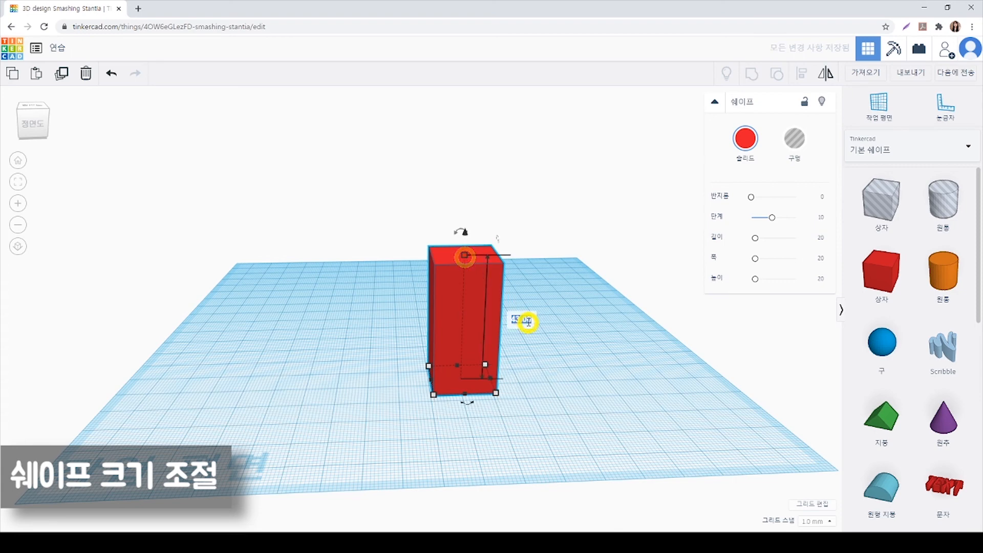
text(20)
key(Return)
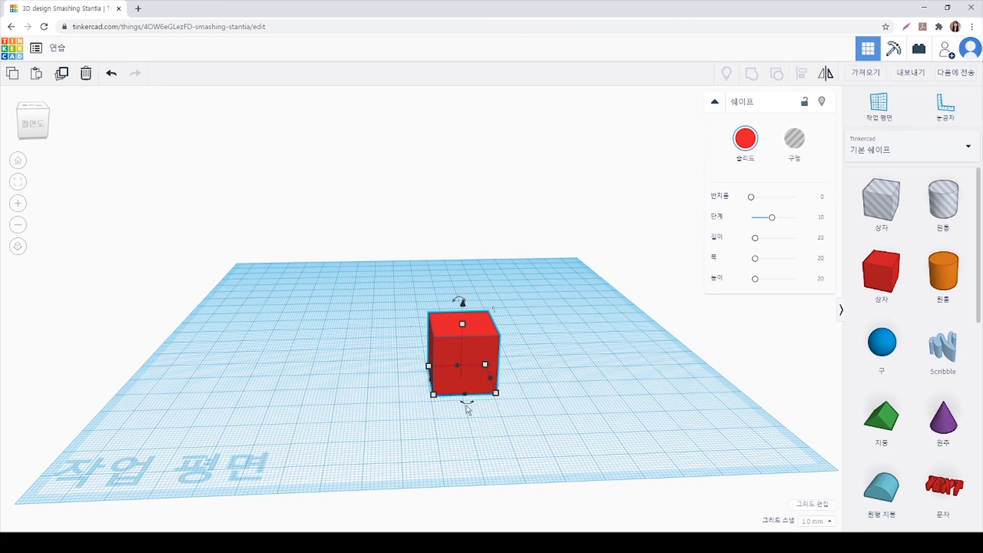
Rotate the red box back and forth on the workplane and tilt it about its two horizontal axes, the last one by 90°
right_drag(476, 423, 426, 421)
scroll(424, 420, up, 3)
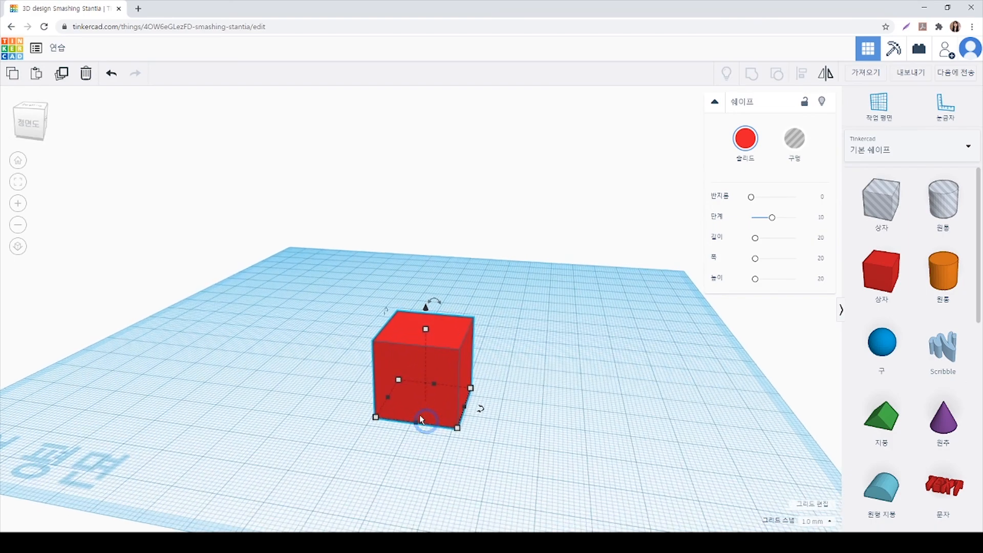
scroll(483, 468, up, 2)
drag(497, 449, 387, 476)
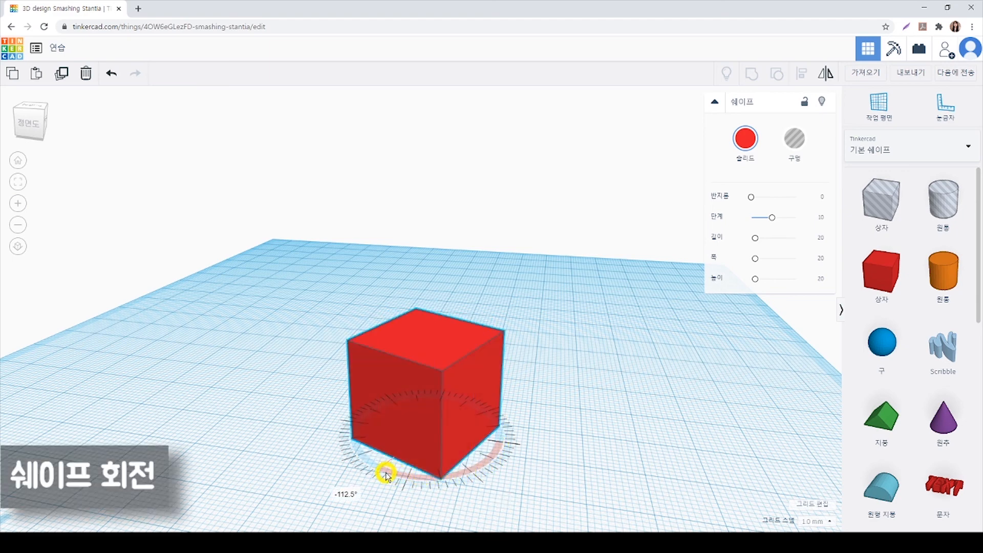
drag(377, 468, 517, 442)
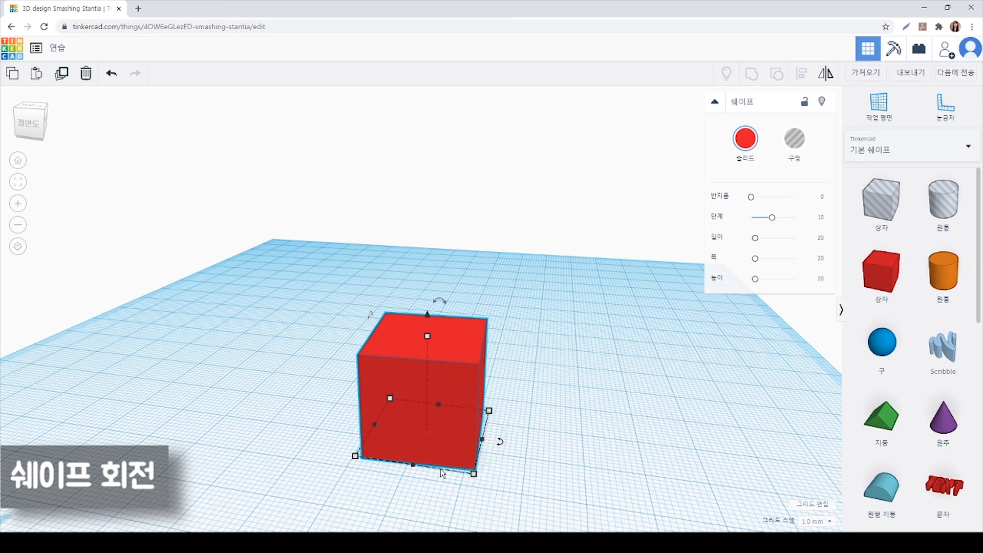
drag(363, 317, 348, 358)
drag(450, 267, 530, 372)
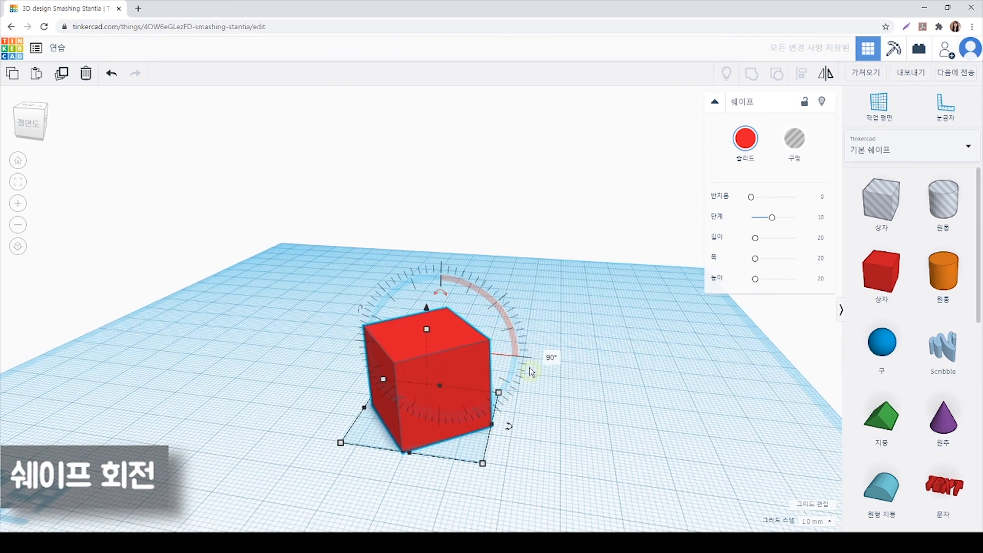
Undo the red box's rotations, resizes and earlier moves one after another
click(17, 160)
right_drag(383, 435, 400, 398)
scroll(399, 396, up, 2)
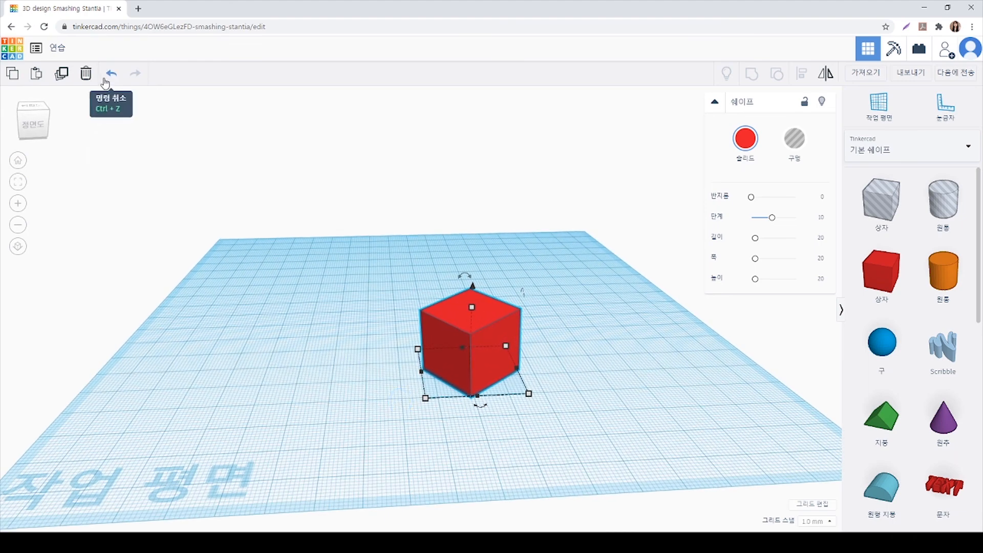
key(ctrl+z)
key(ctrl+z)
key(ctrl+z)
key(ctrl+z)
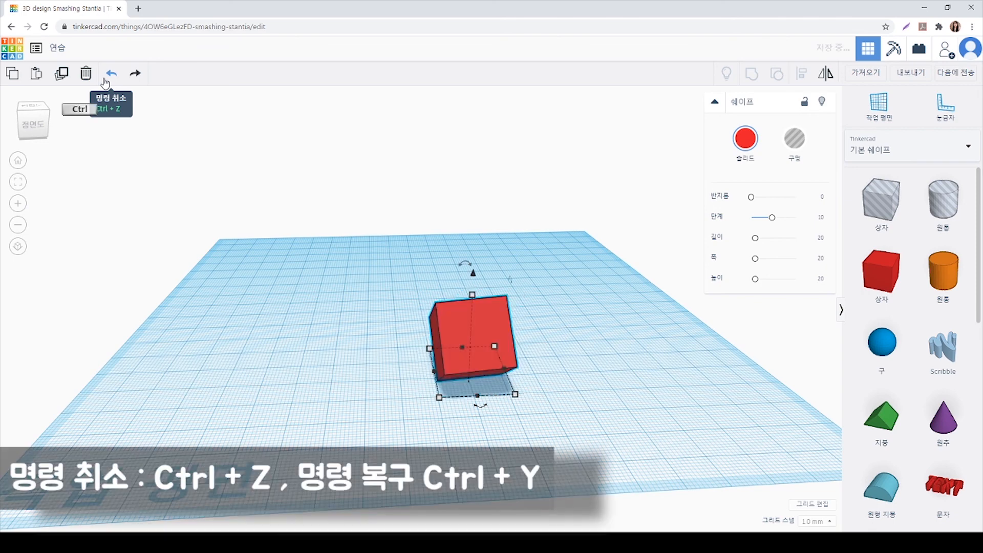
key(ctrl+z)
key(ctrl+z)
key(ctrl+z)
key(ctrl+z)
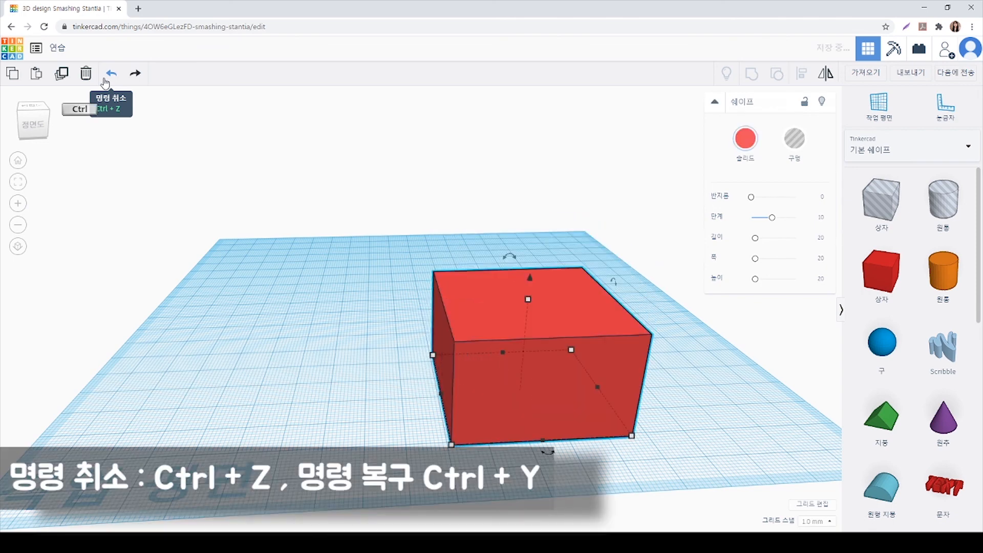
key(ctrl+z)
key(ctrl+z)
key(ctrl+z)
key(ctrl+z)
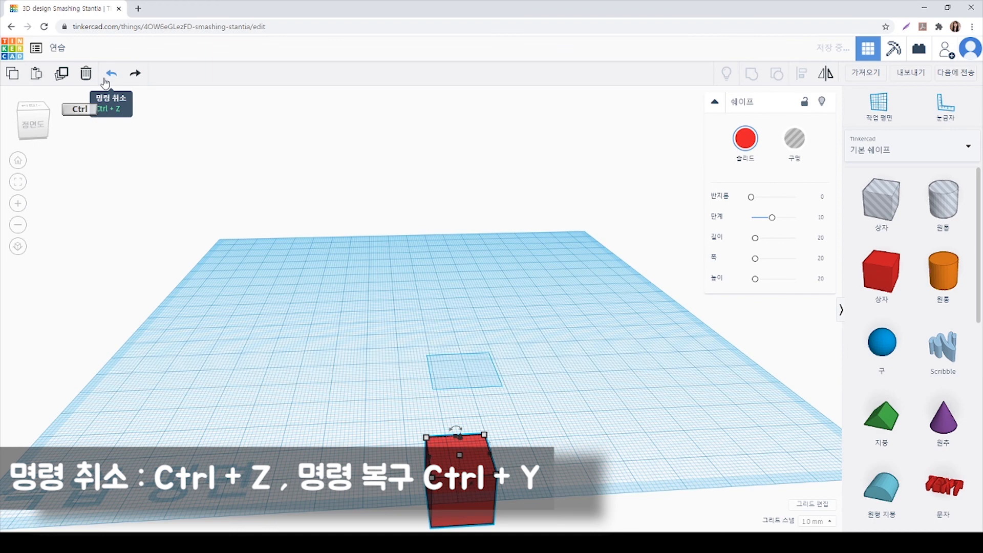
key(ctrl+z)
key(ctrl+z)
key(ctrl+z)
key(ctrl+z)
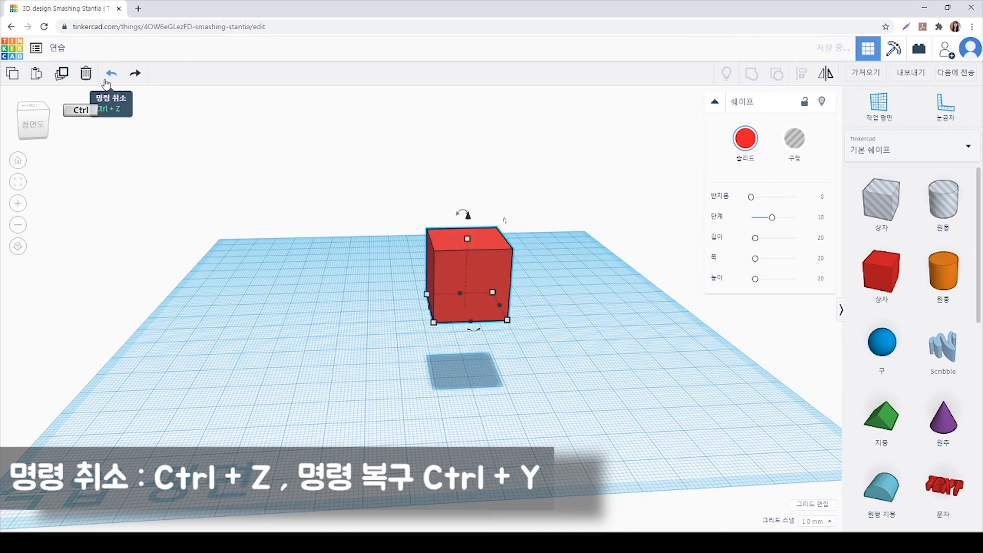
key(ctrl+z)
key(ctrl+z)
key(ctrl+z)
key(ctrl+z)
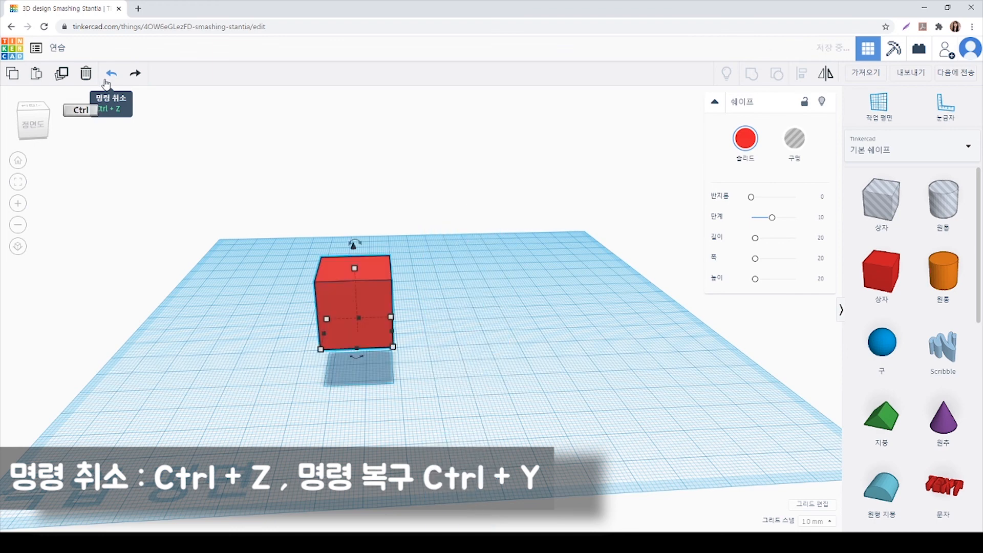
key(ctrl+z)
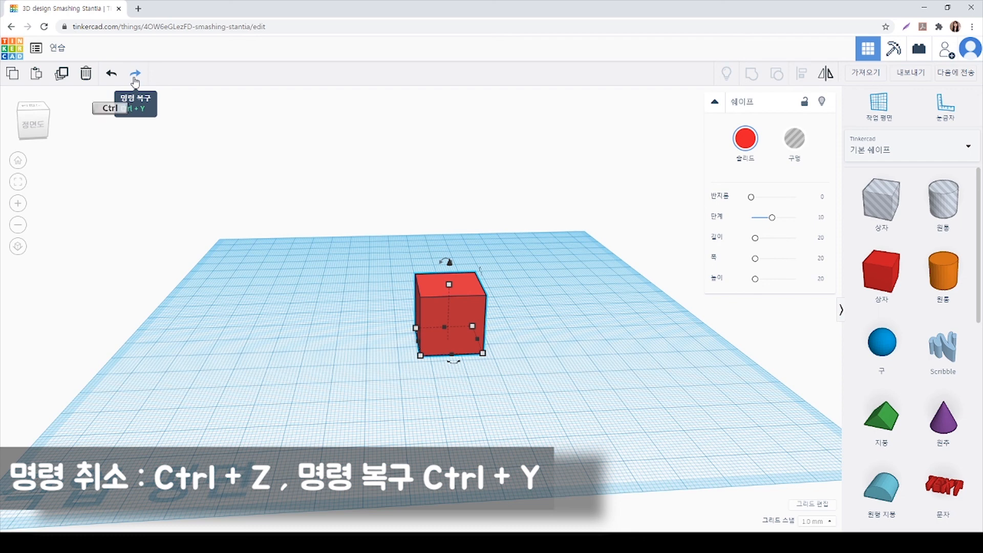
Redo several of the undone lifting, lowering and sliding moves of the red box
key(ctrl+y)
key(ctrl+y)
key(ctrl+y)
key(ctrl+y)
key(ctrl+y)
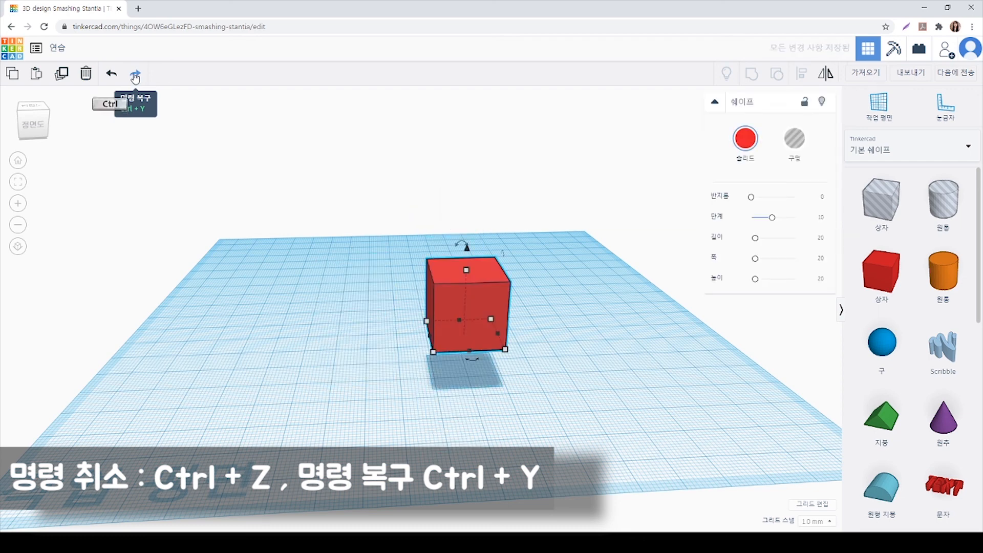
key(ctrl+y)
key(ctrl+y)
key(ctrl+y)
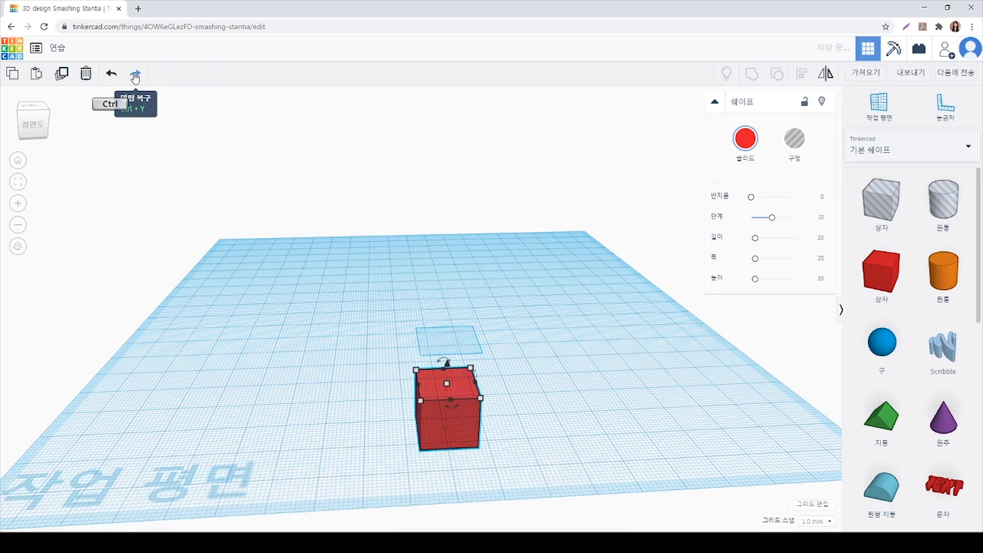
key(ctrl+y)
key(ctrl+y)
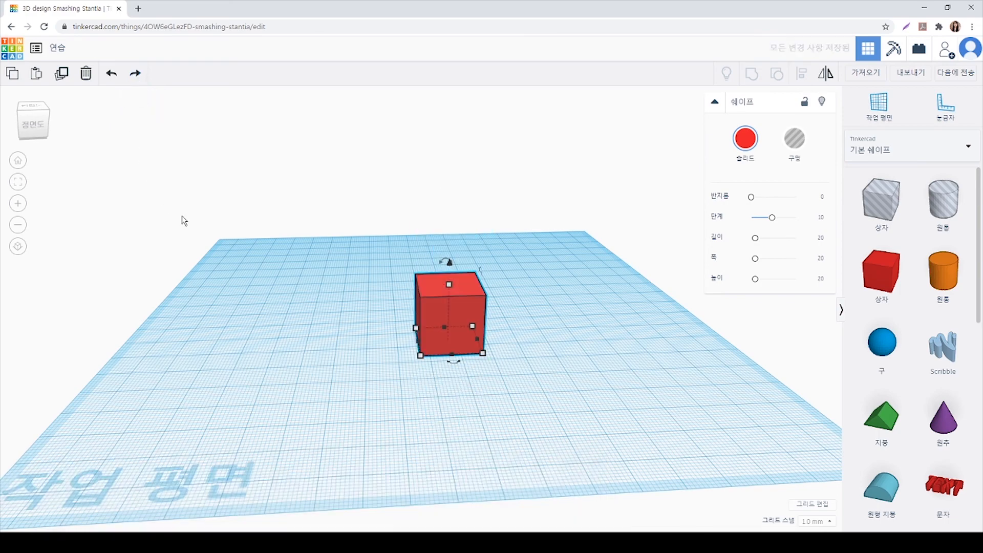